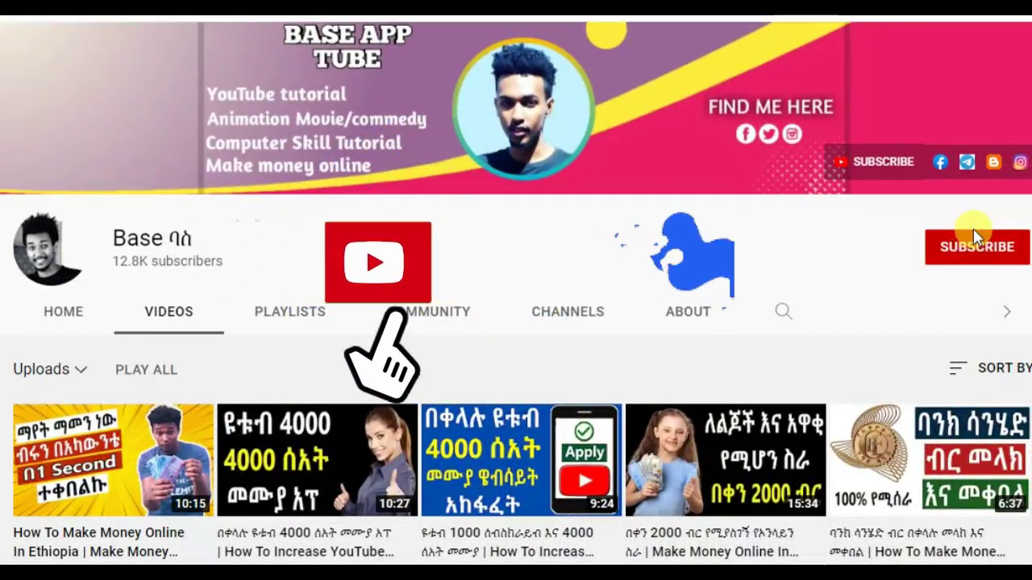
Step: Subscribe to the Base ባስ YouTube channel and set its notifications to All
click(973, 242)
click(1014, 251)
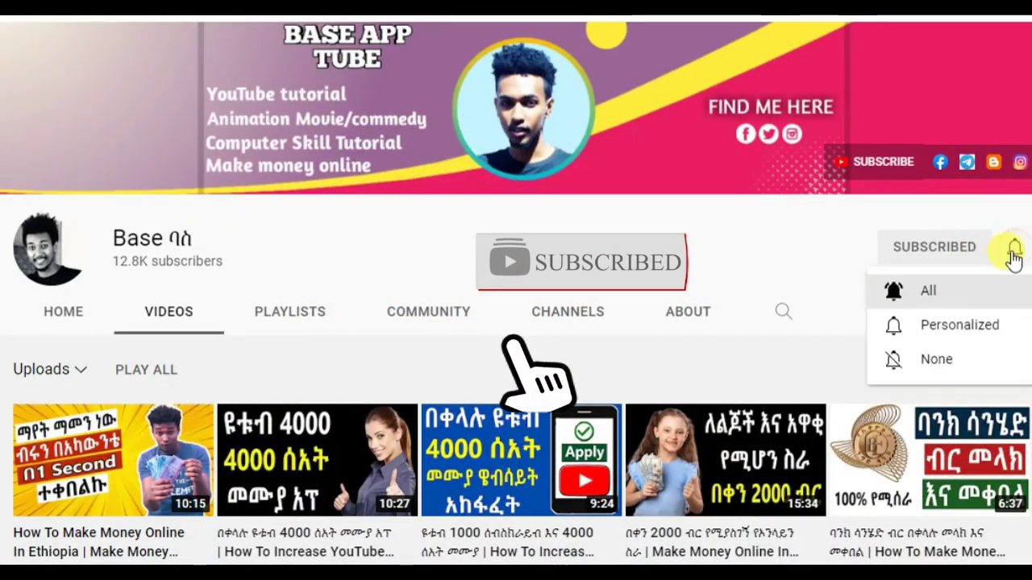
click(939, 289)
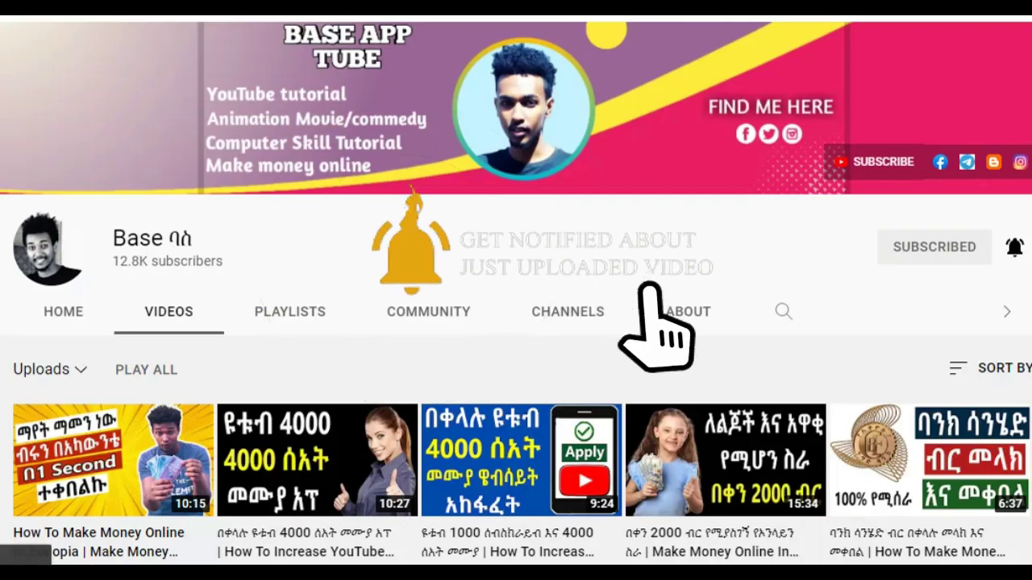
Step: Examine the Instagram growth plans on Managergram and the follower packages on iDigic, comparing prices and included features
scroll(542, 125, down, 3)
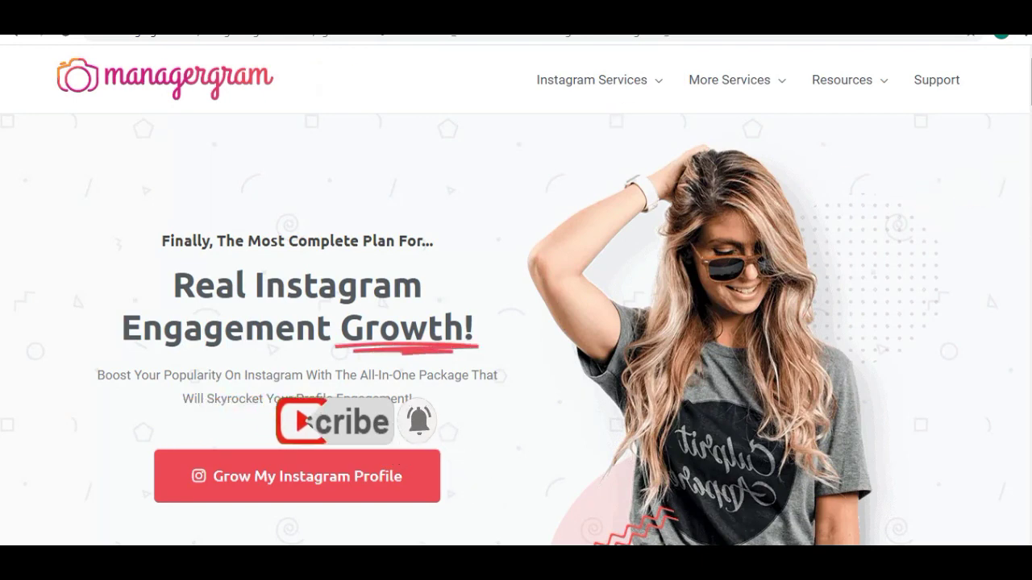
scroll(516, 290, down, 1)
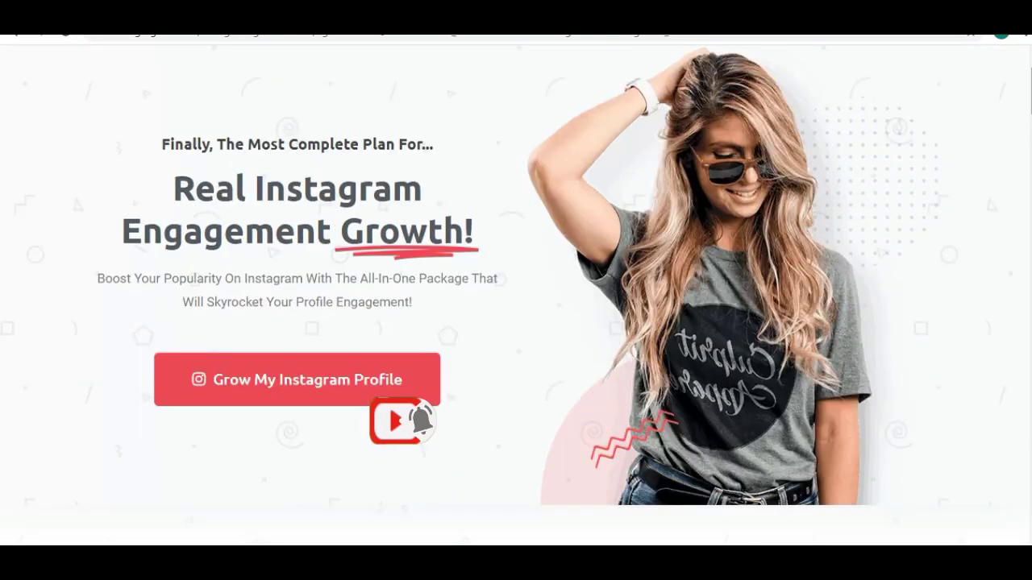
scroll(516, 290, down, 10)
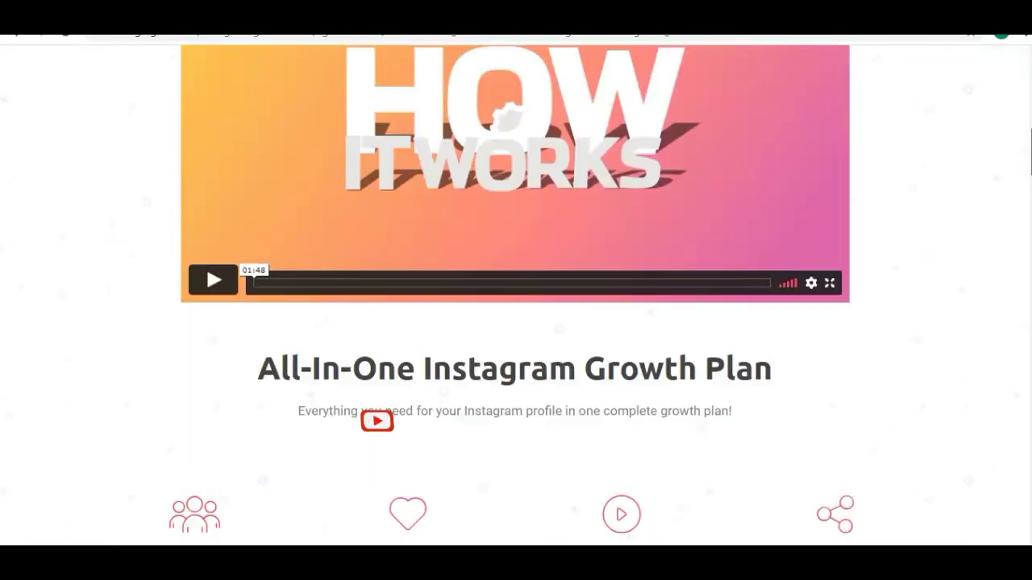
scroll(515, 290, down, 2)
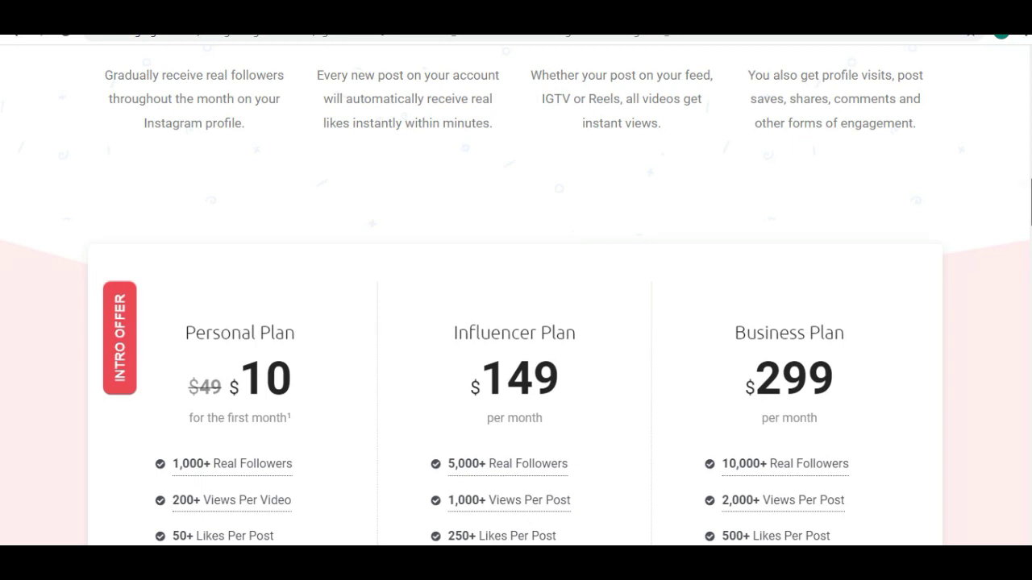
scroll(516, 299, down, 3)
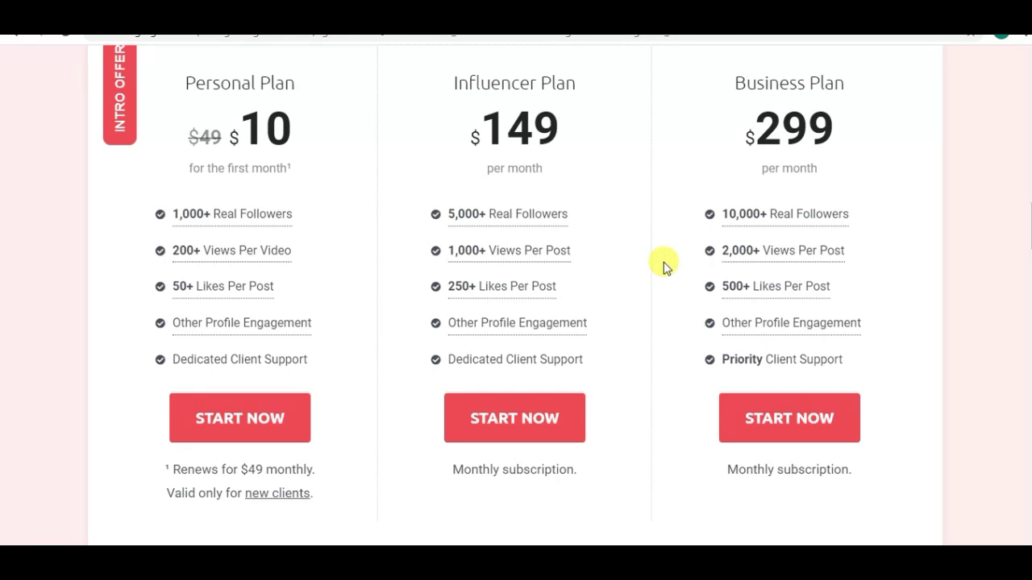
key(Home)
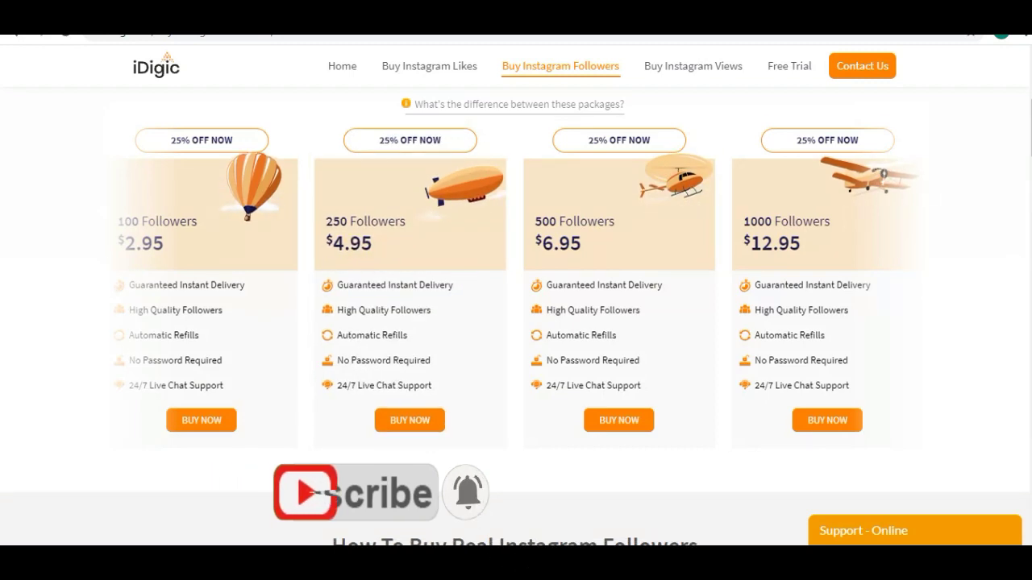
scroll(1014, 264, down, 3)
scroll(1014, 264, up, 2)
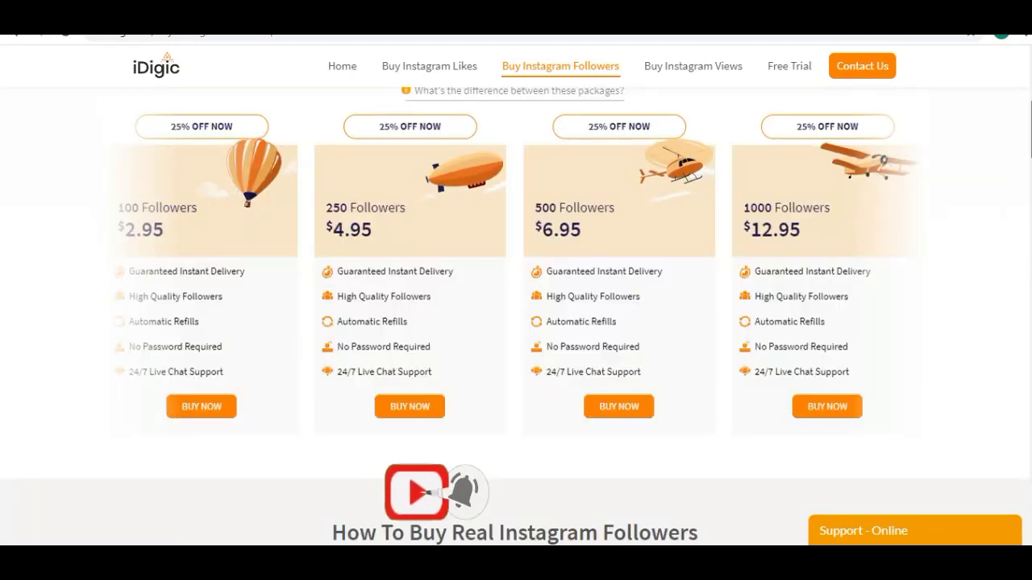
scroll(516, 315, down, 1)
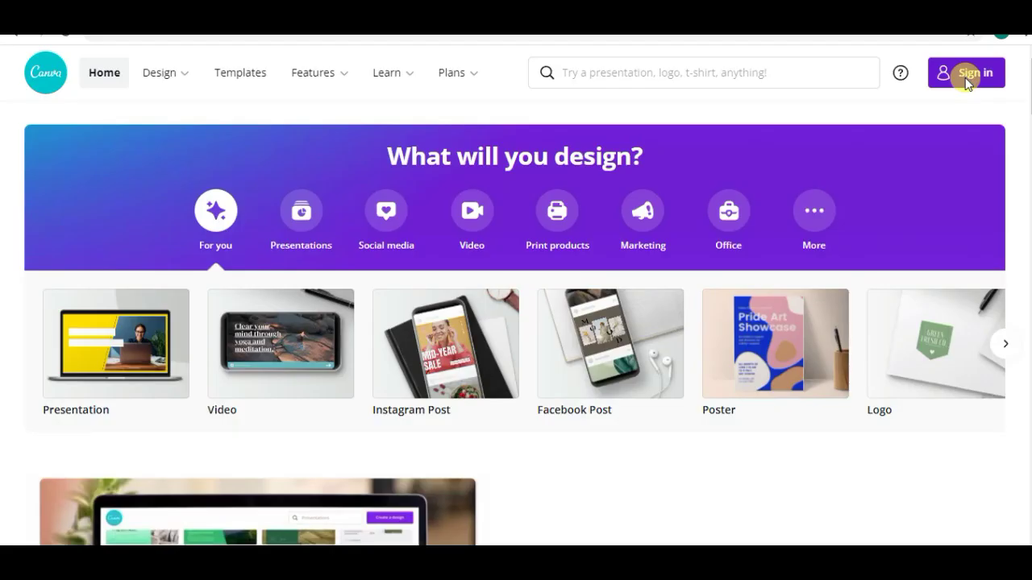
Step: Switch to Canva, sign in with Google and choose Non-profit or charity as the intended use
click(967, 79)
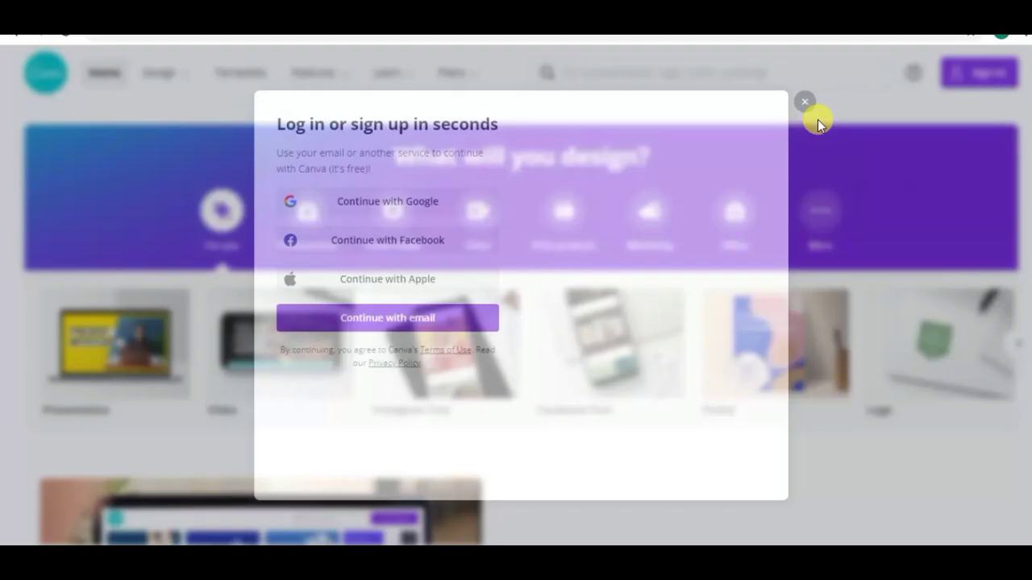
click(388, 203)
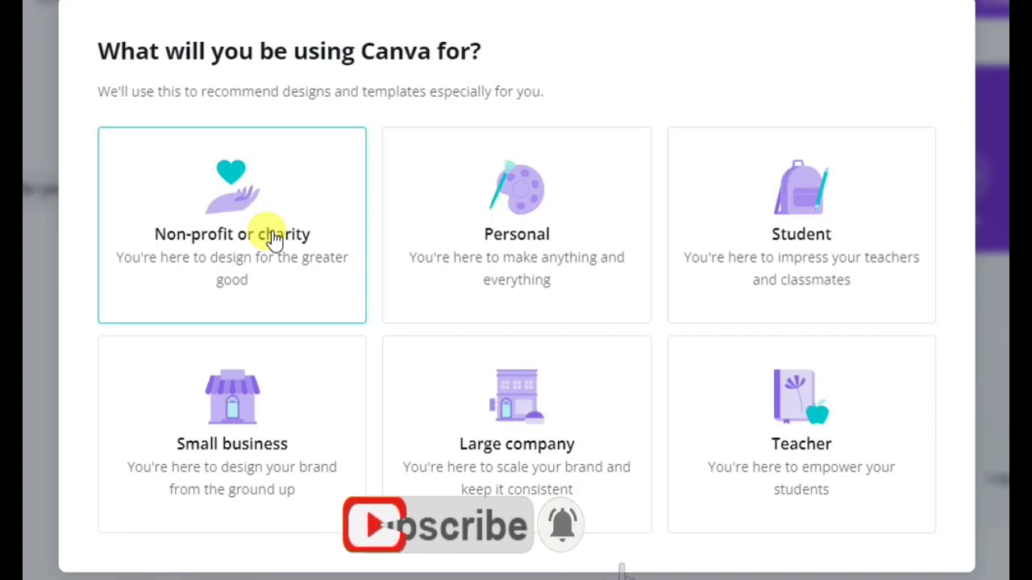
click(272, 235)
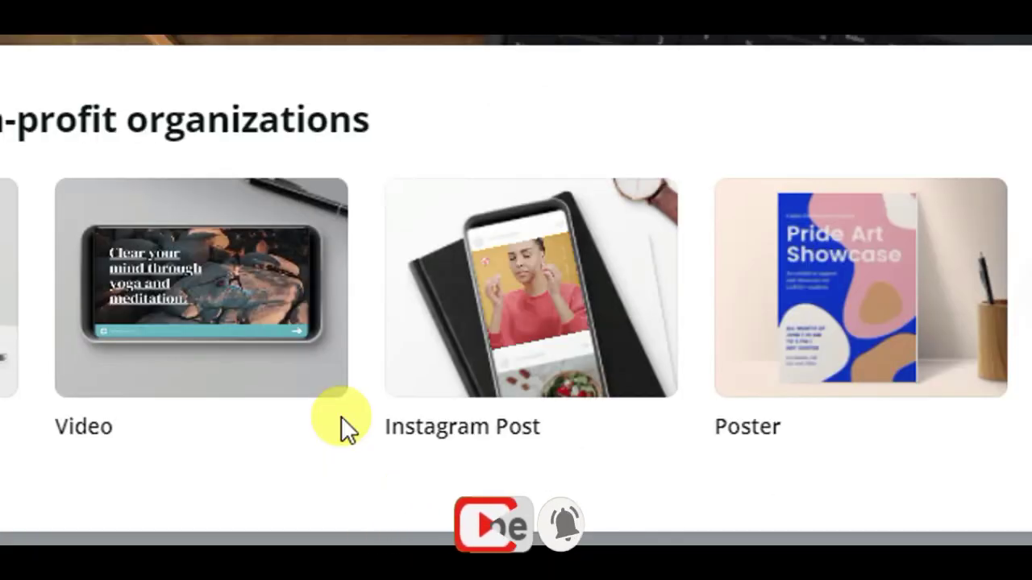
Step: Create an Instagram Post design and search its templates for "price list"
click(560, 287)
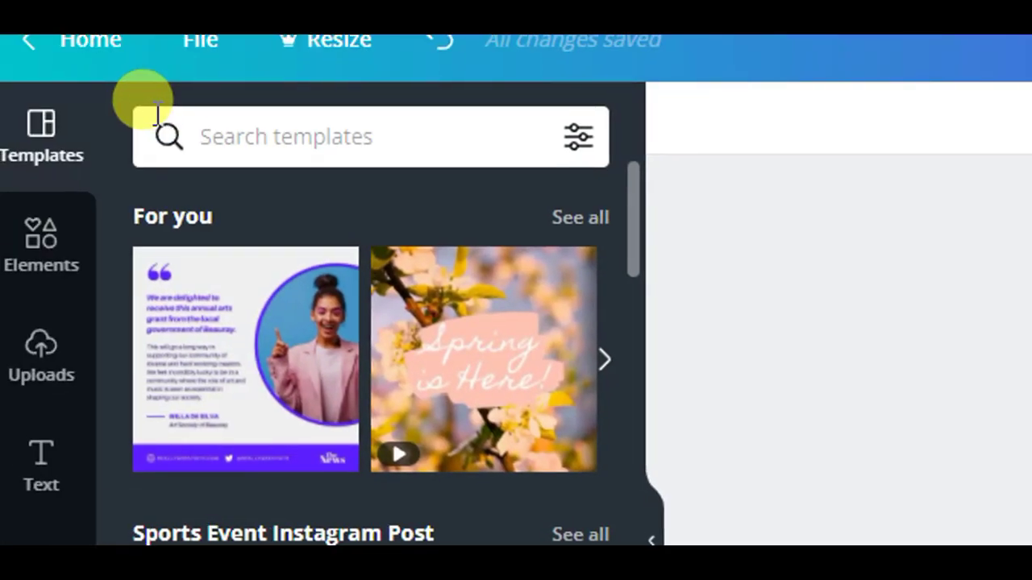
click(249, 156)
text(price list)
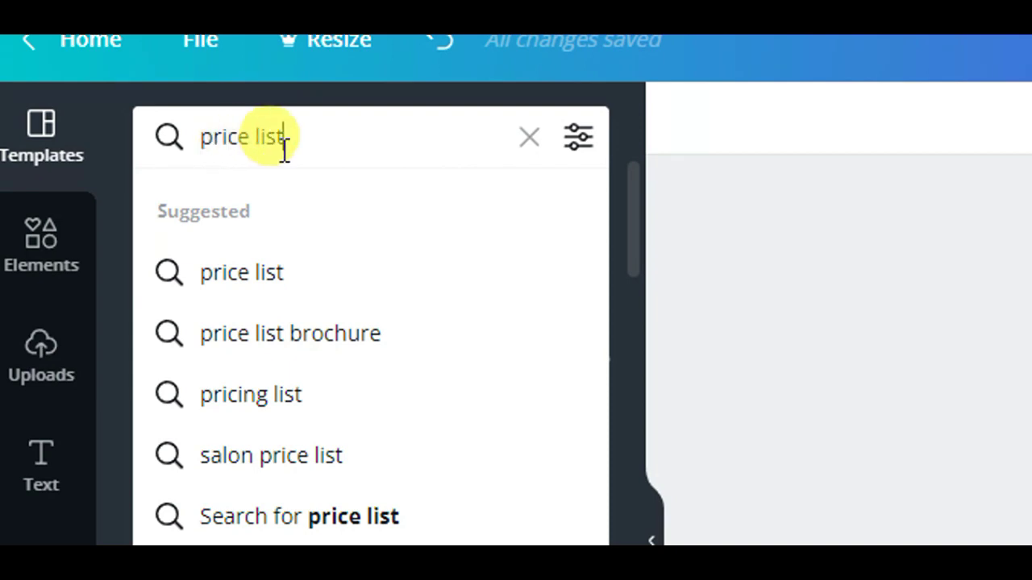
click(274, 278)
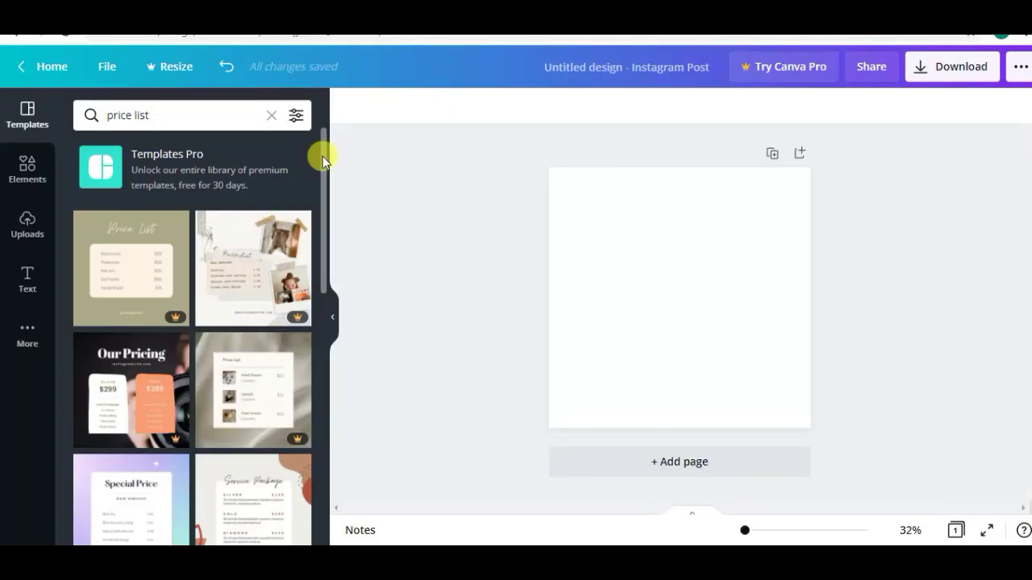
Step: Find the free blue "Our Price List" photography template among the results and apply it to the page
drag(321, 162, 320, 413)
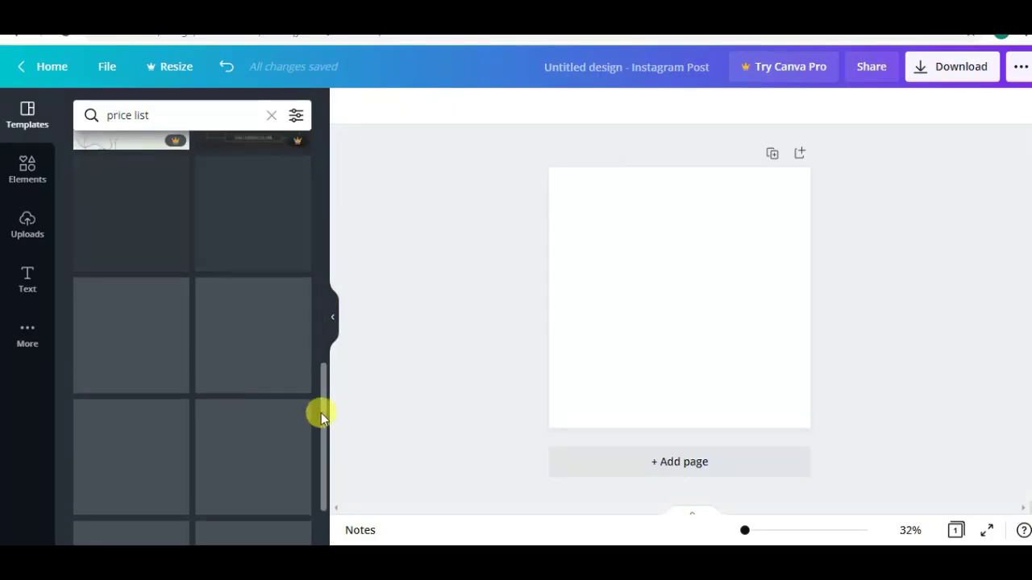
drag(327, 374, 317, 482)
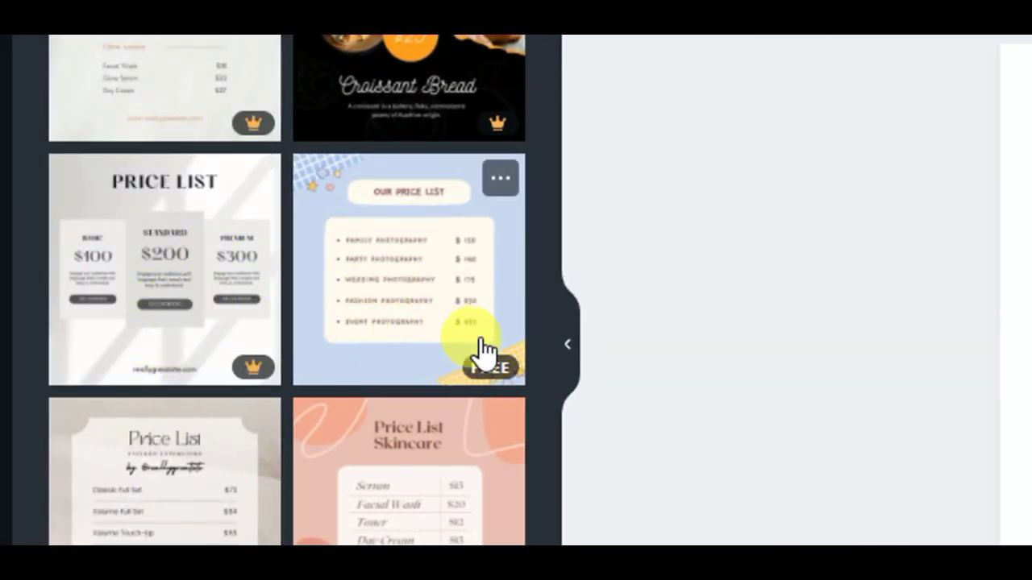
click(411, 274)
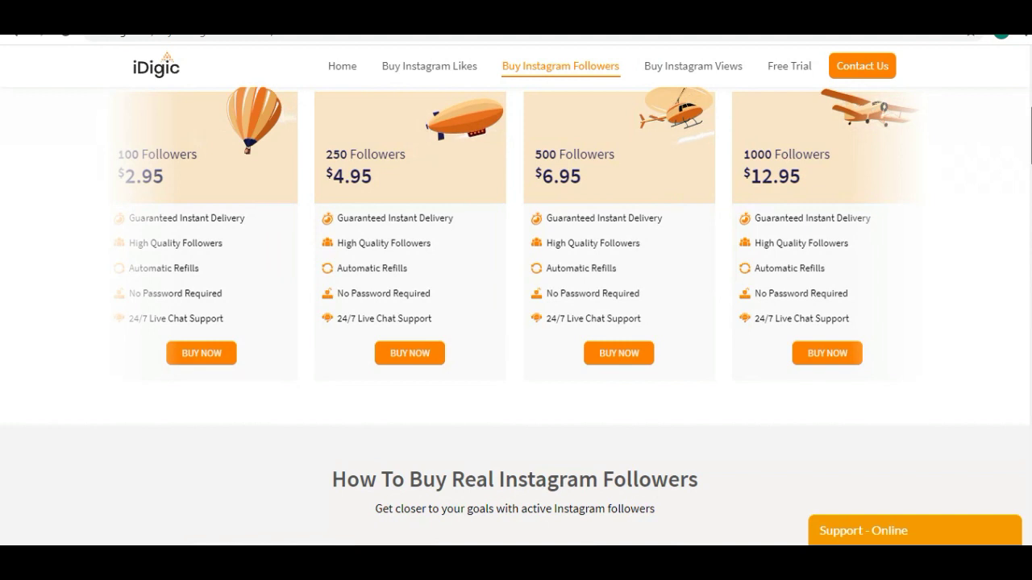
Step: Replace the template heading "OUR PRICE LIST" with "1000 FOLLOWERS $8"
scroll(516, 307, up, 1)
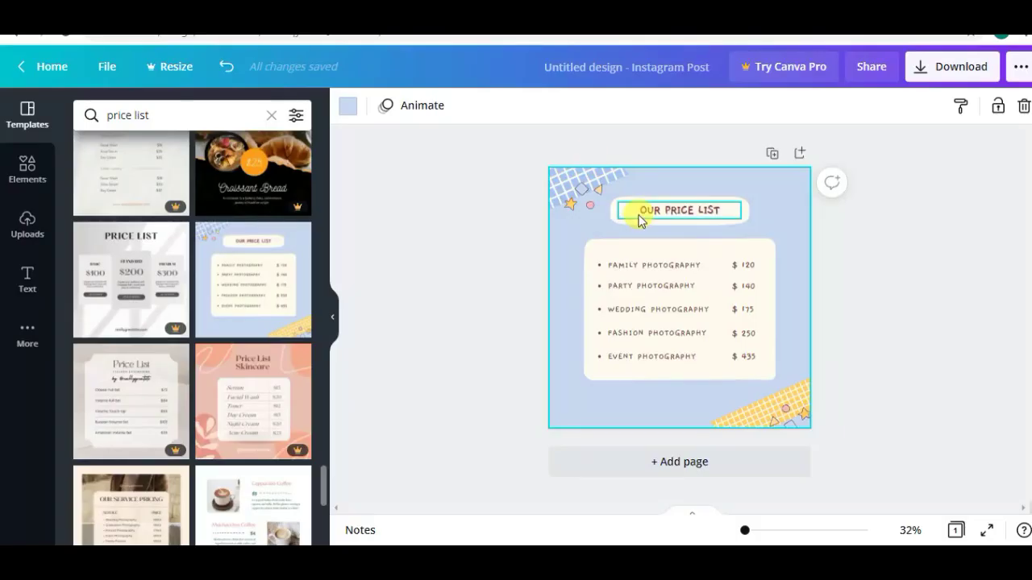
double_click(645, 211)
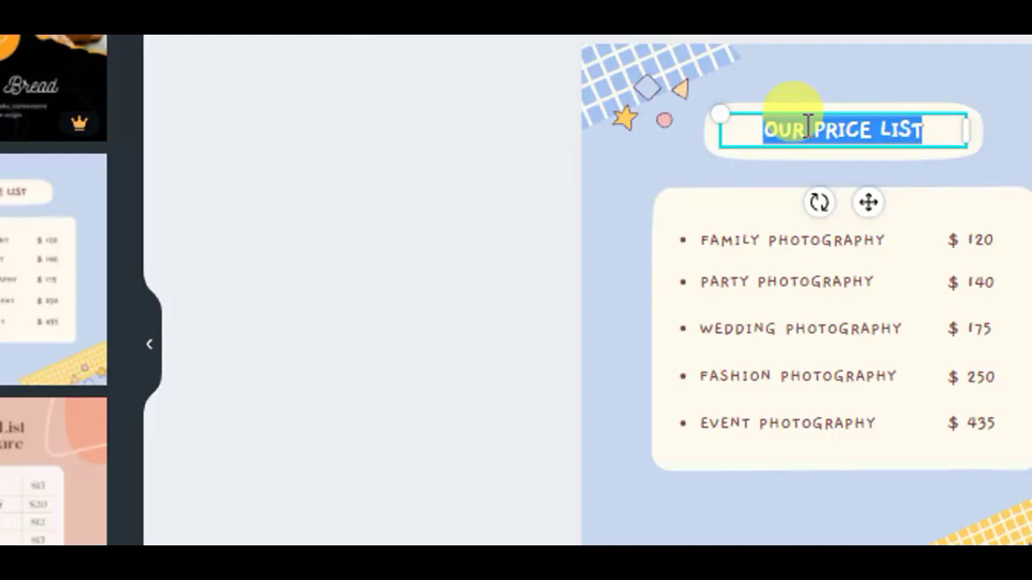
key(BackSpace)
text(1000)
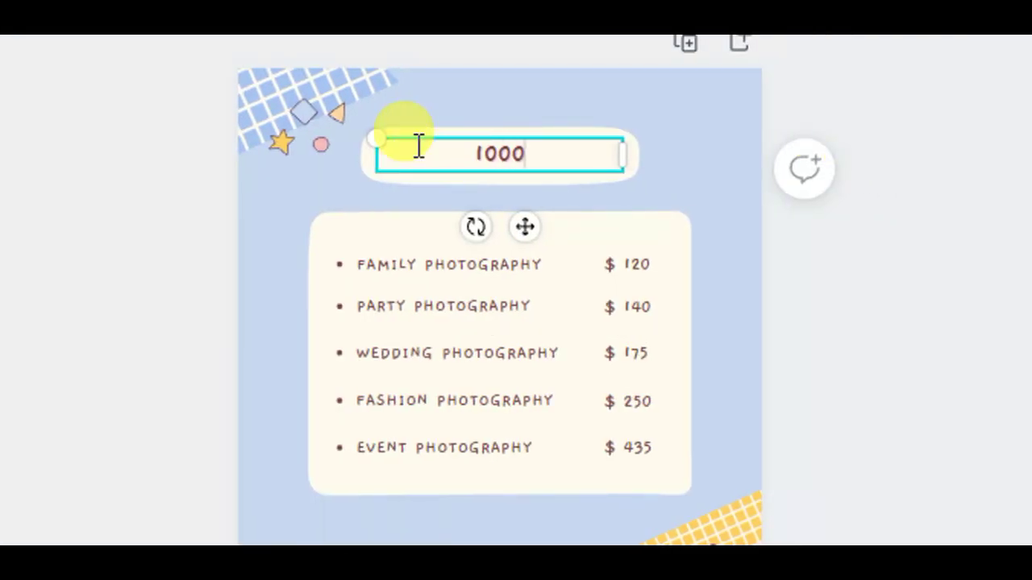
text( FOLLOWERS )
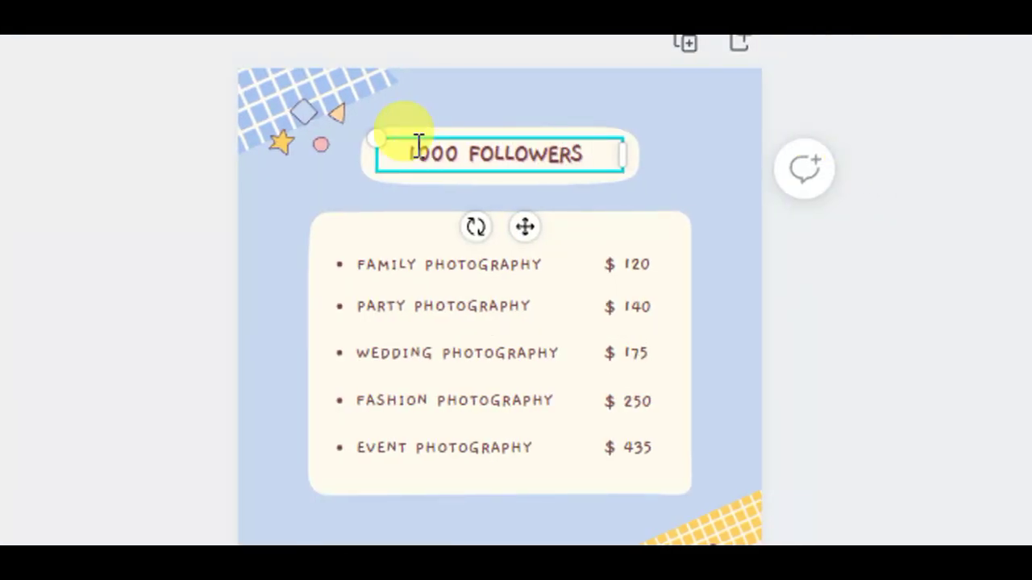
text($8)
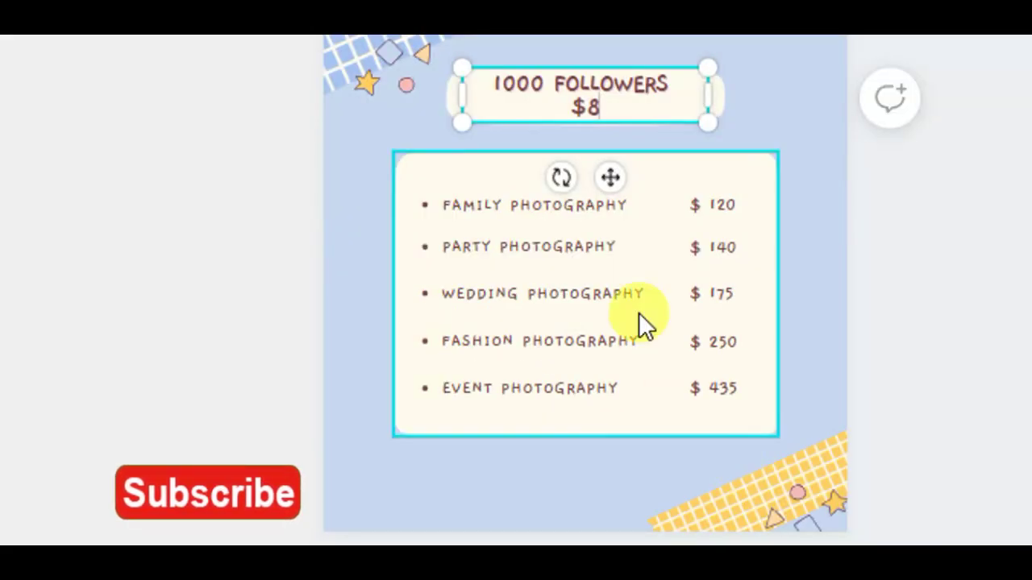
Step: Rewrite the list as GUARANTEED INSTANTE DELIVERY, HIGH QUALITY, NO PASSWORD REQIERED and AUTOMATICALLY, removing the prices and the Wedding Photography entry
click(559, 204)
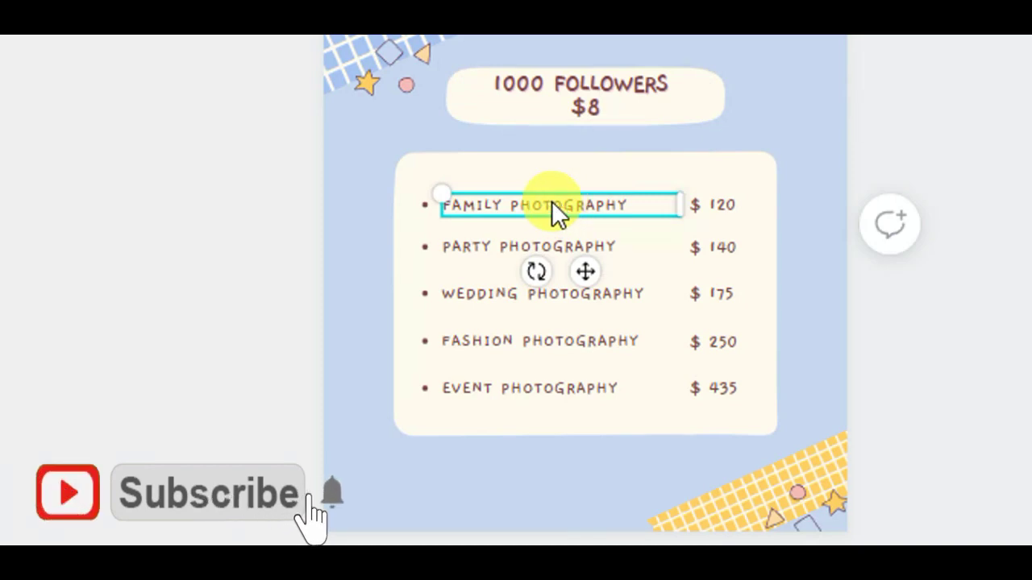
key(ctrl+a)
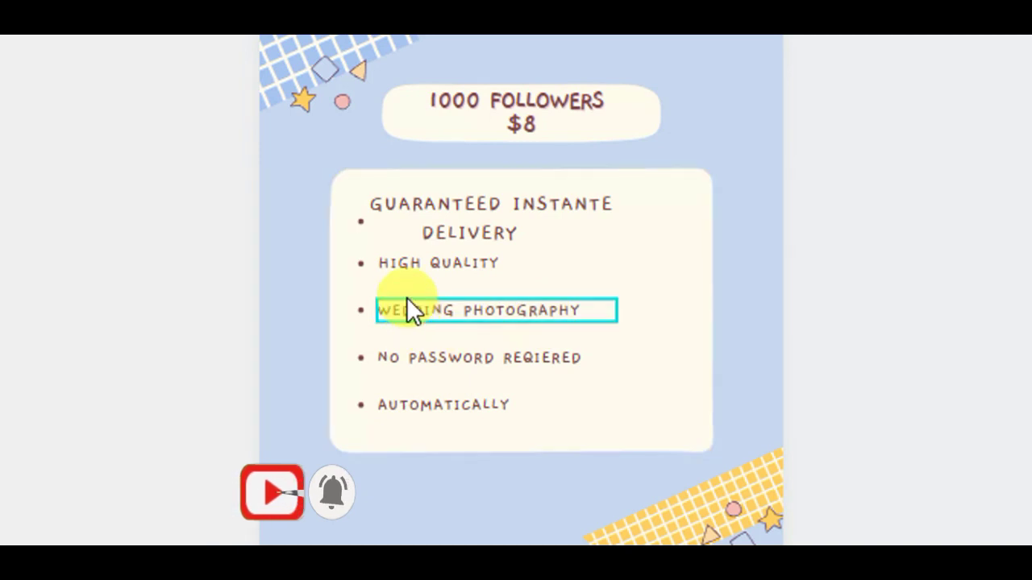
scroll(345, 167, up, 1)
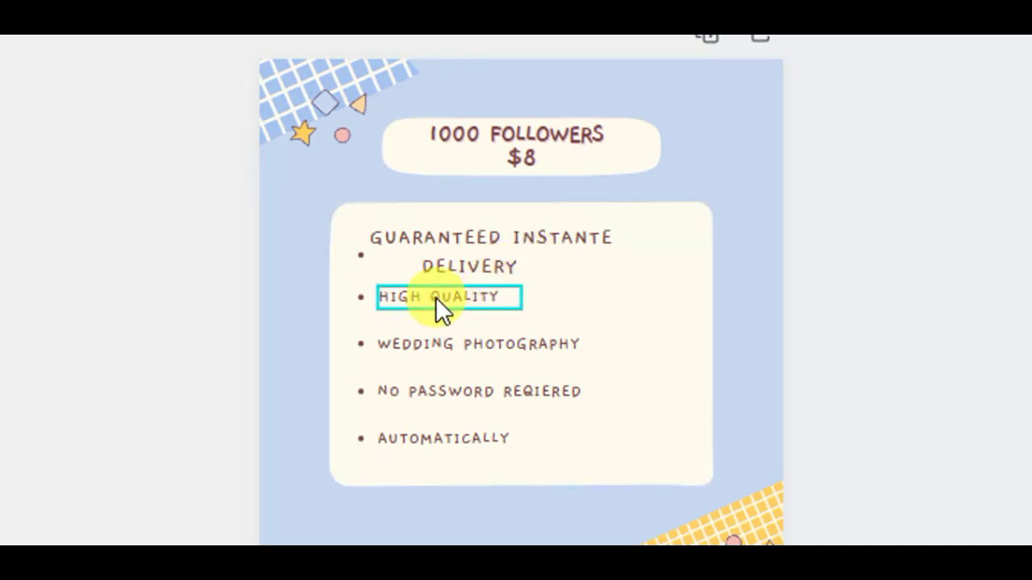
click(452, 346)
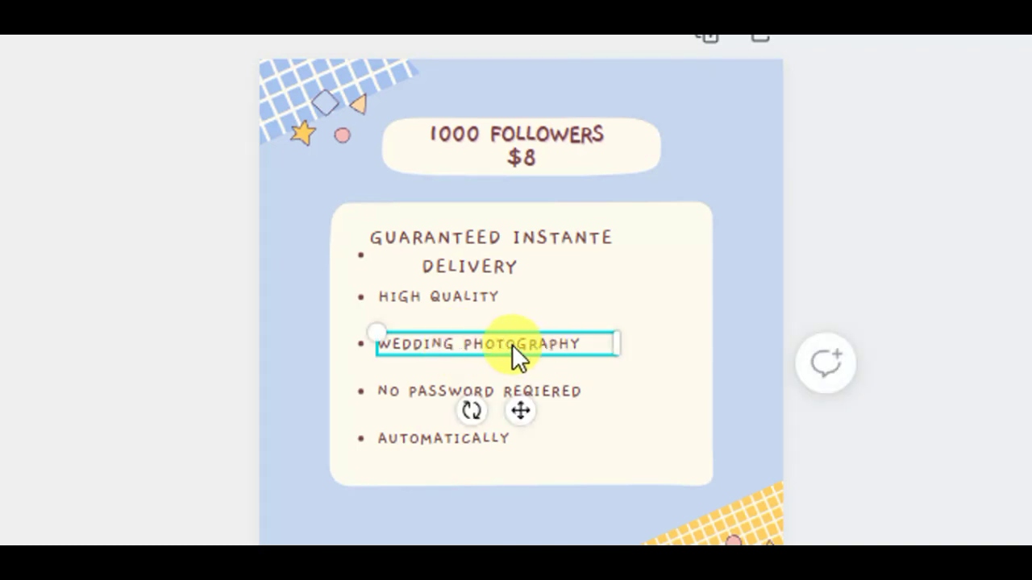
drag(511, 346, 471, 339)
key(Delete)
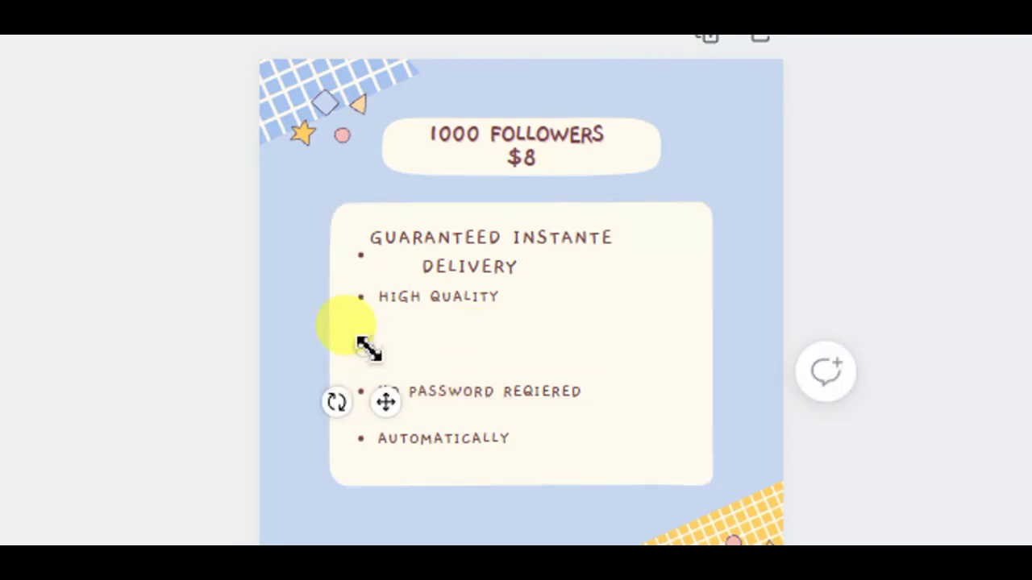
Step: Move the NO PASSWORD REQIERED and AUTOMATICALLY lines up to close the gap, and align their bullets beside them
click(457, 389)
drag(457, 388, 435, 342)
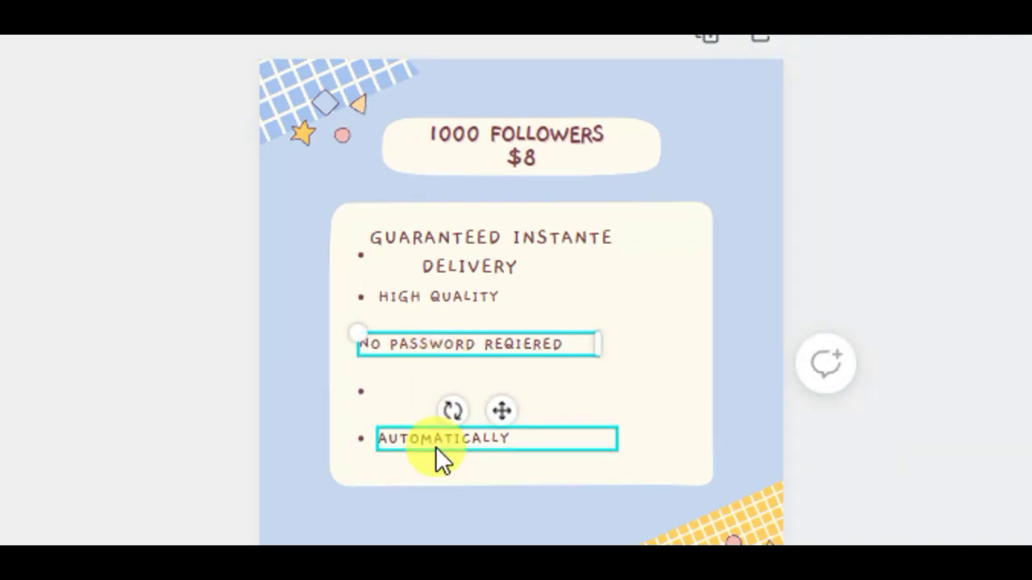
click(435, 446)
drag(435, 446, 437, 397)
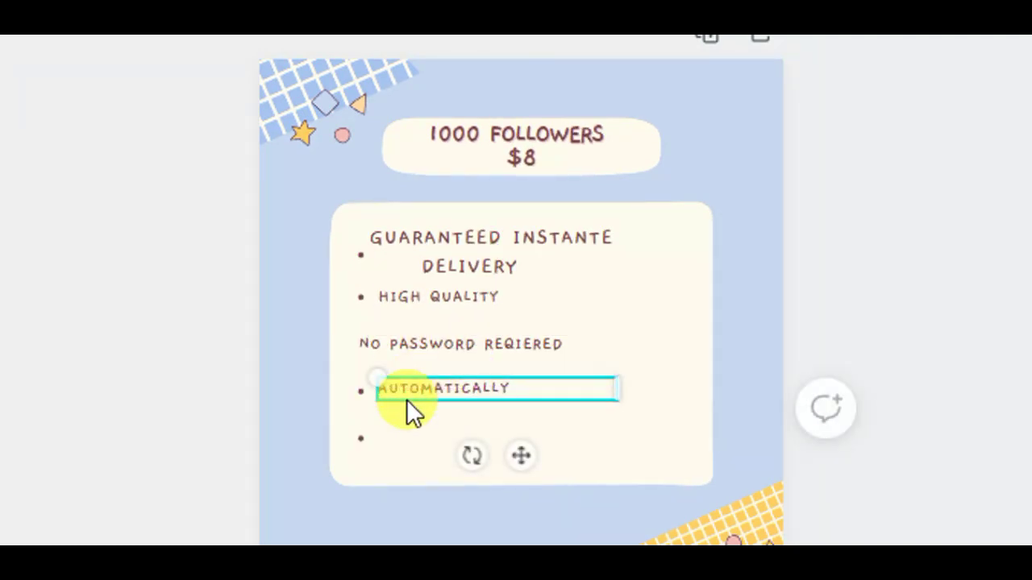
click(364, 453)
click(363, 445)
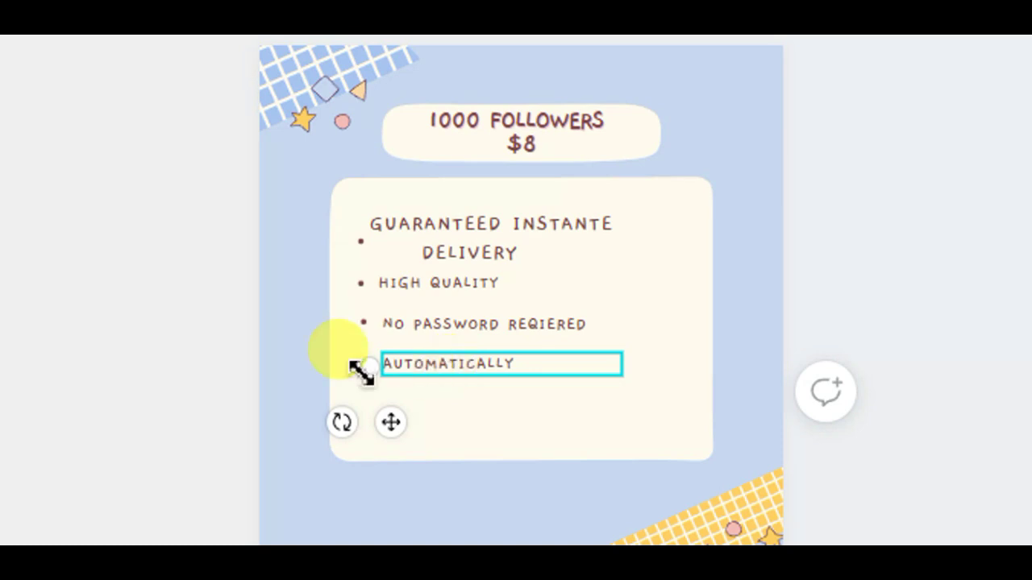
click(219, 288)
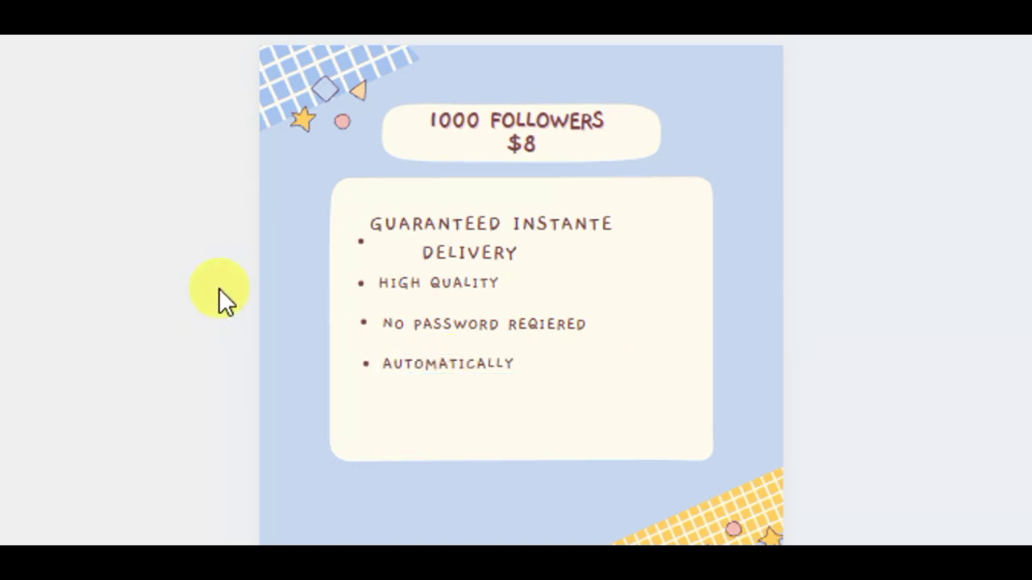
Step: Download the finished "1000 followers $8" design as a PNG image
click(527, 146)
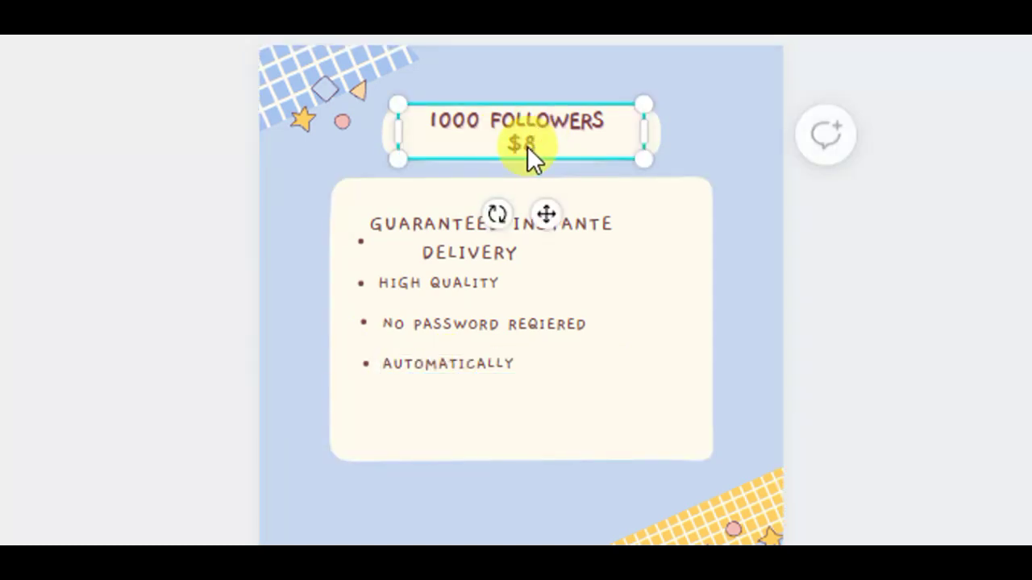
click(706, 182)
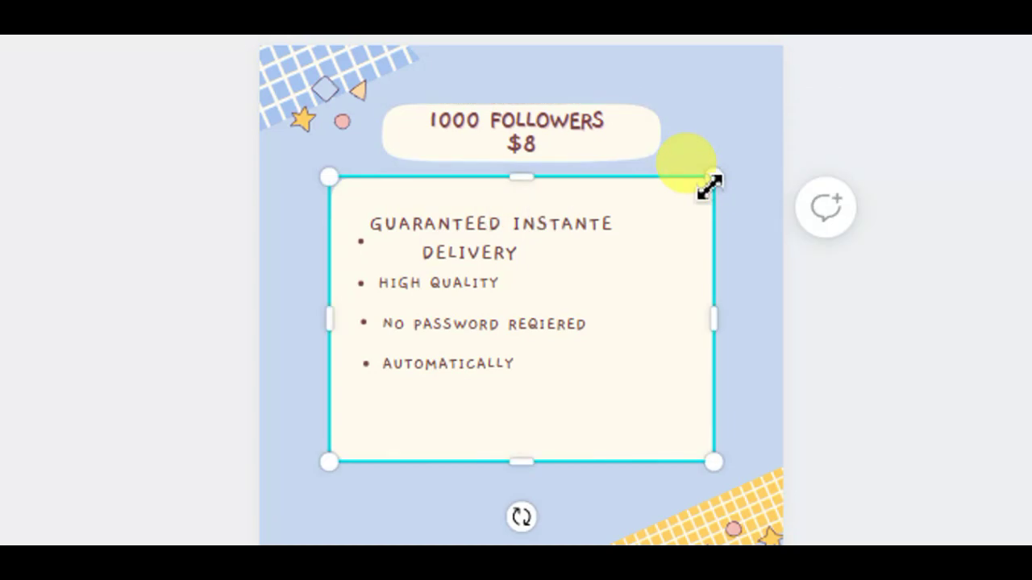
click(789, 166)
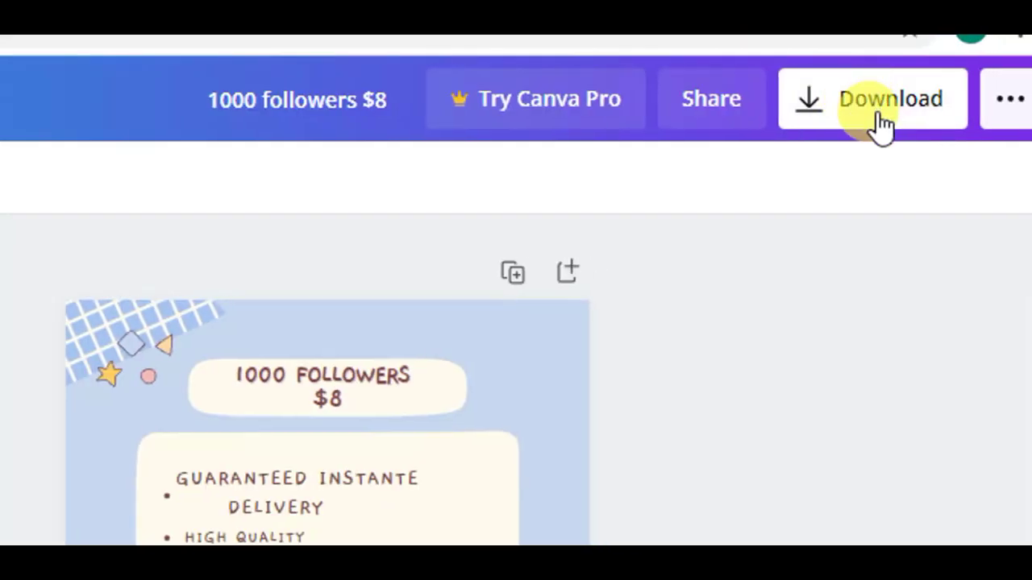
click(889, 112)
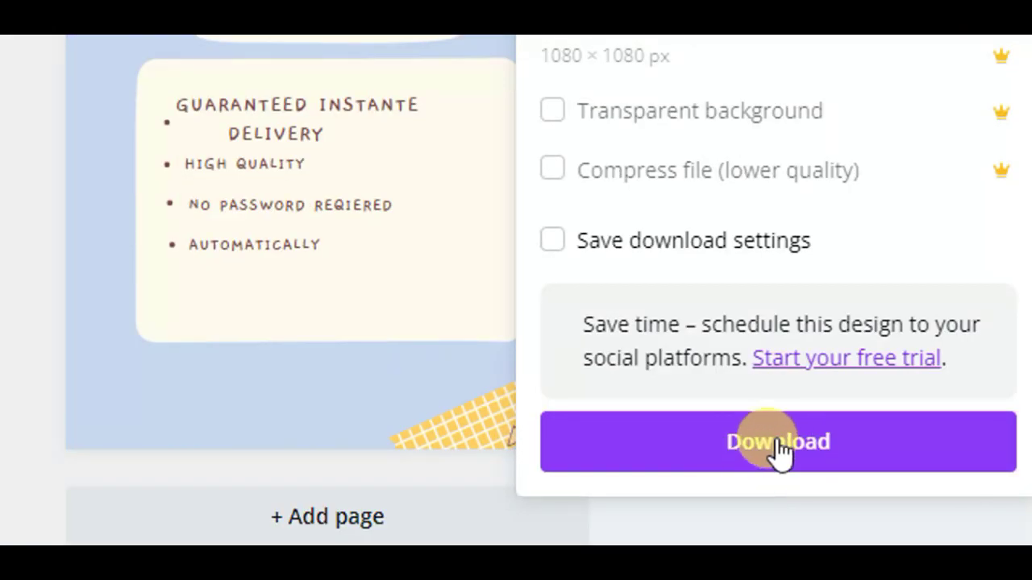
click(778, 447)
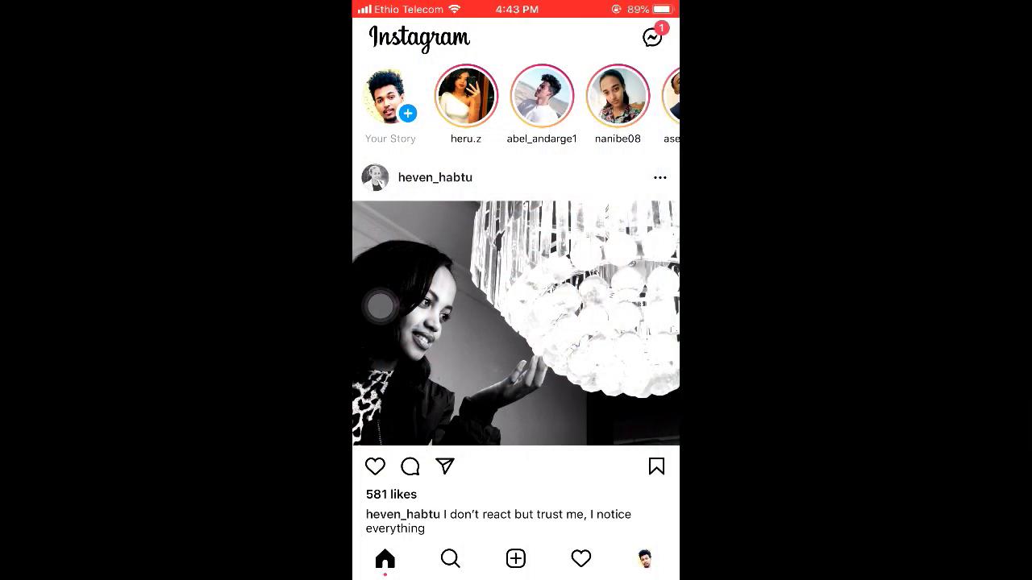
Step: Switch to Instagram on the phone and start a new post from the profile page
click(644, 559)
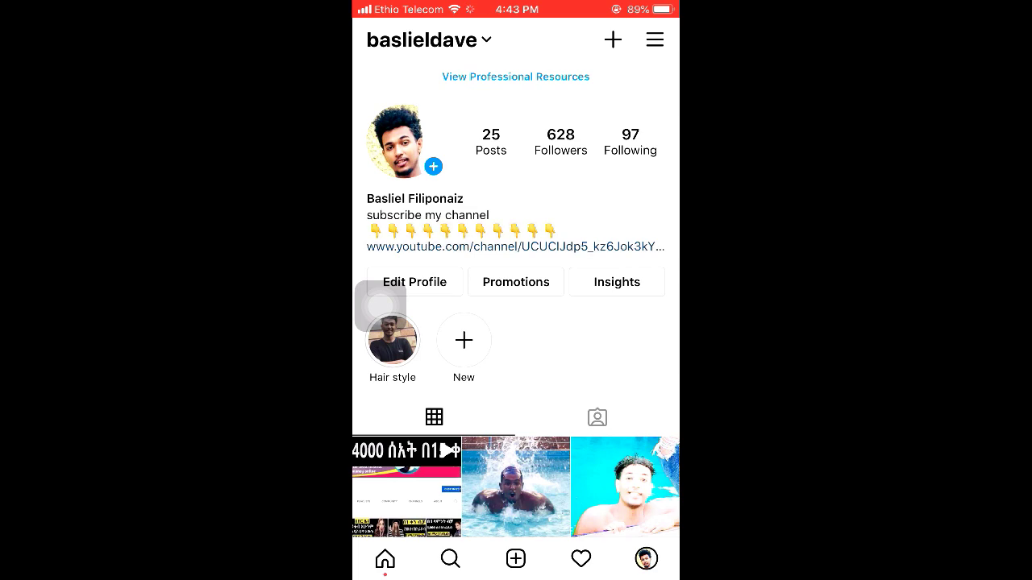
scroll(516, 306, down, 2)
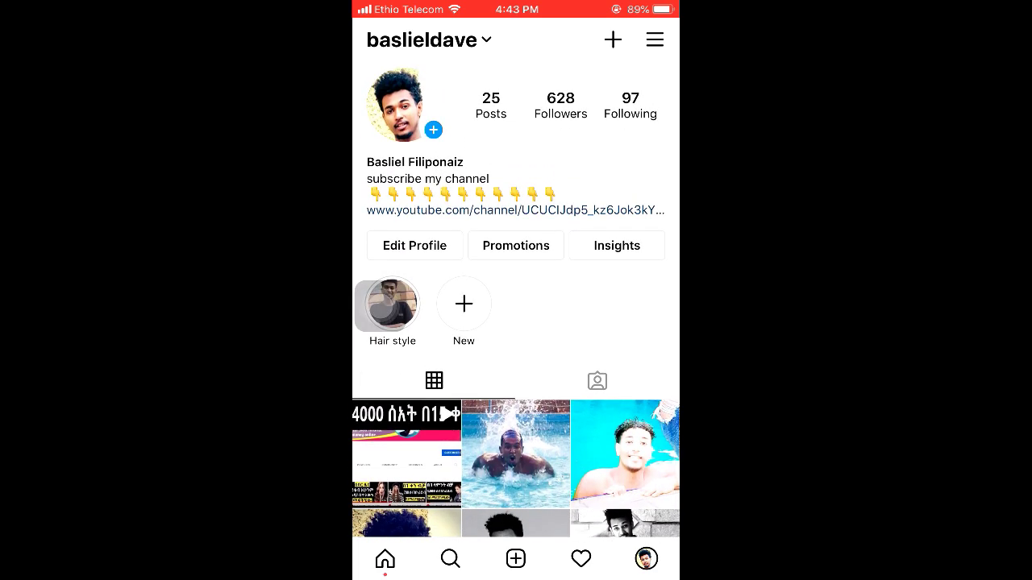
click(612, 40)
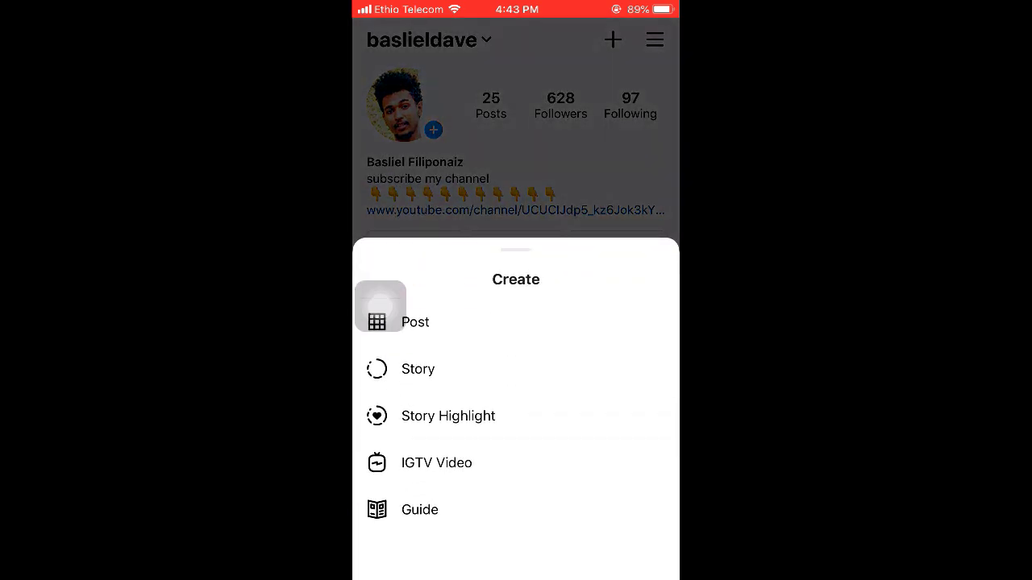
click(415, 322)
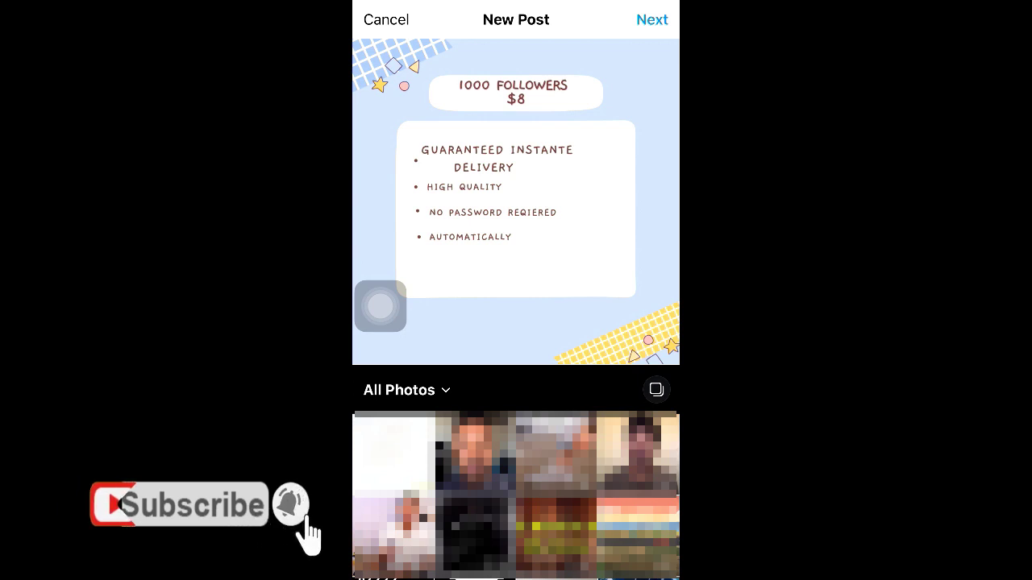
Step: Use the 1000 FOLLOWERS $8 image for the post and keep the Normal filter after browsing the others
click(651, 19)
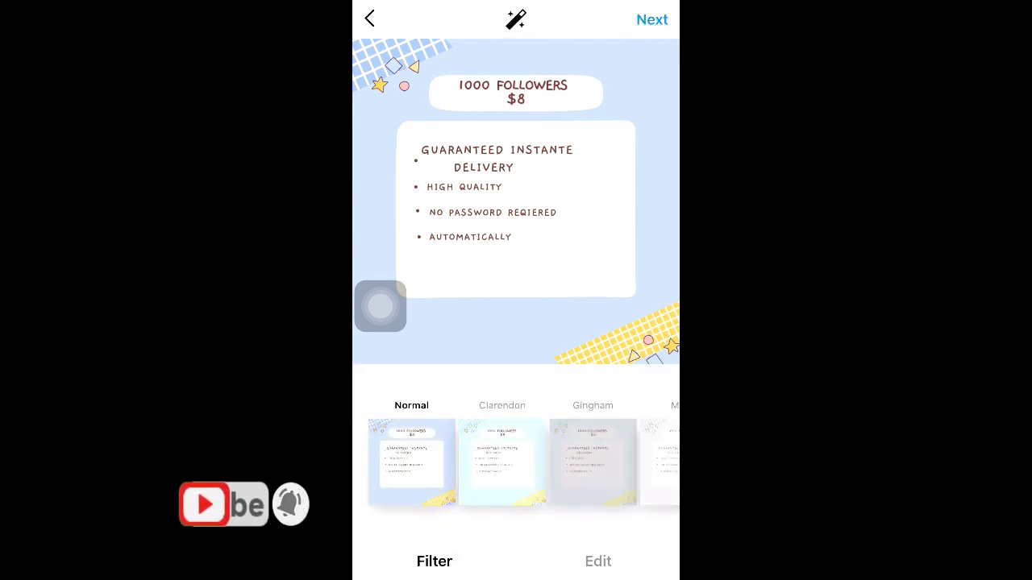
scroll(524, 462, right, 3)
scroll(524, 461, left, 3)
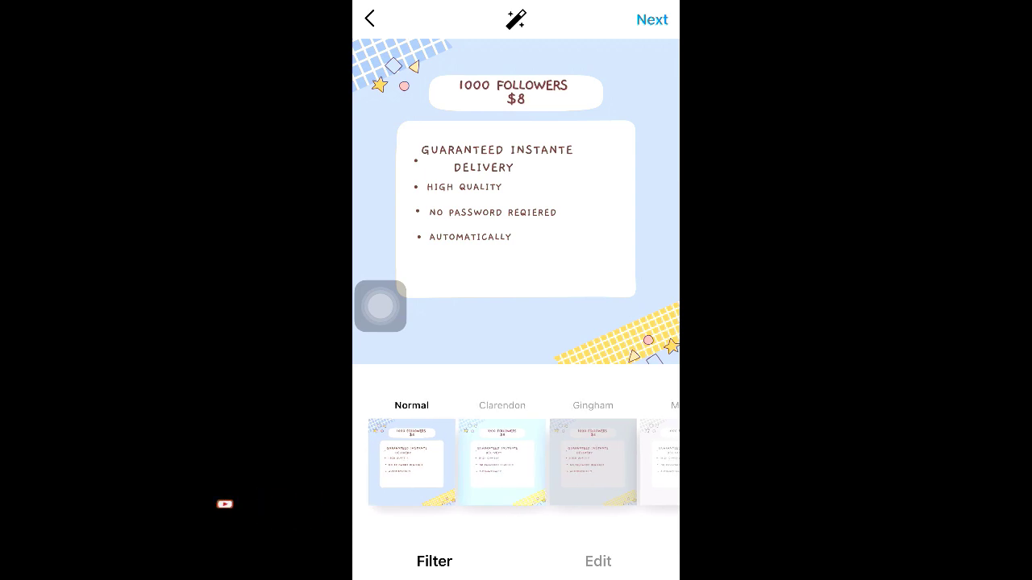
click(651, 19)
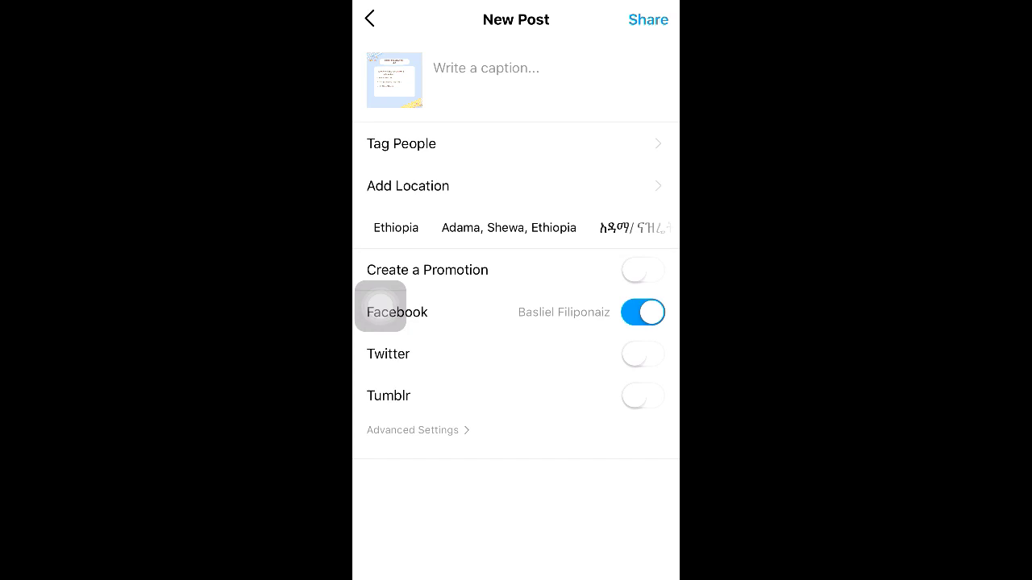
Step: Caption the post "Instagram followers" and share it, leaving the other posting options as they are
click(434, 68)
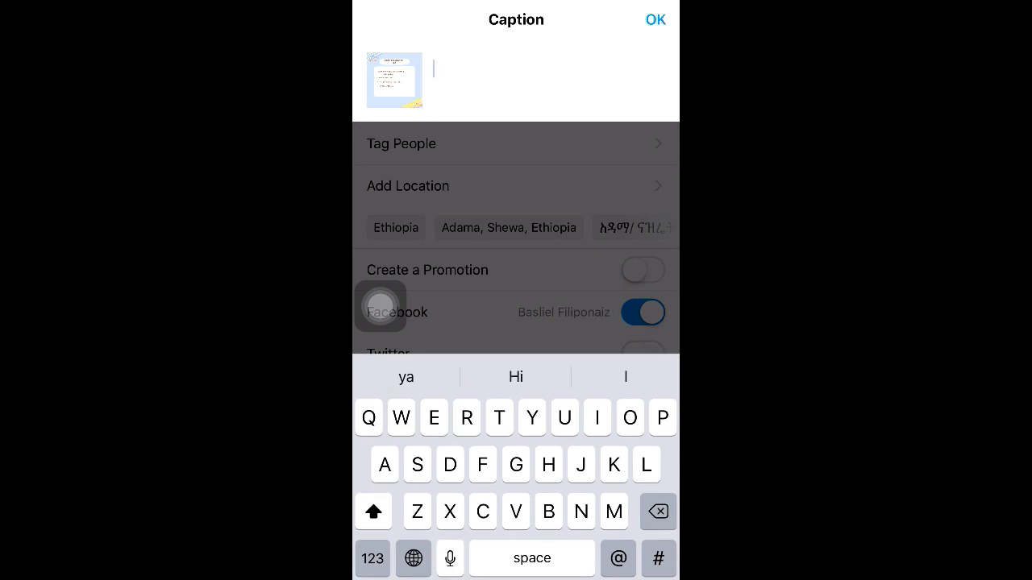
text(Instagram followers)
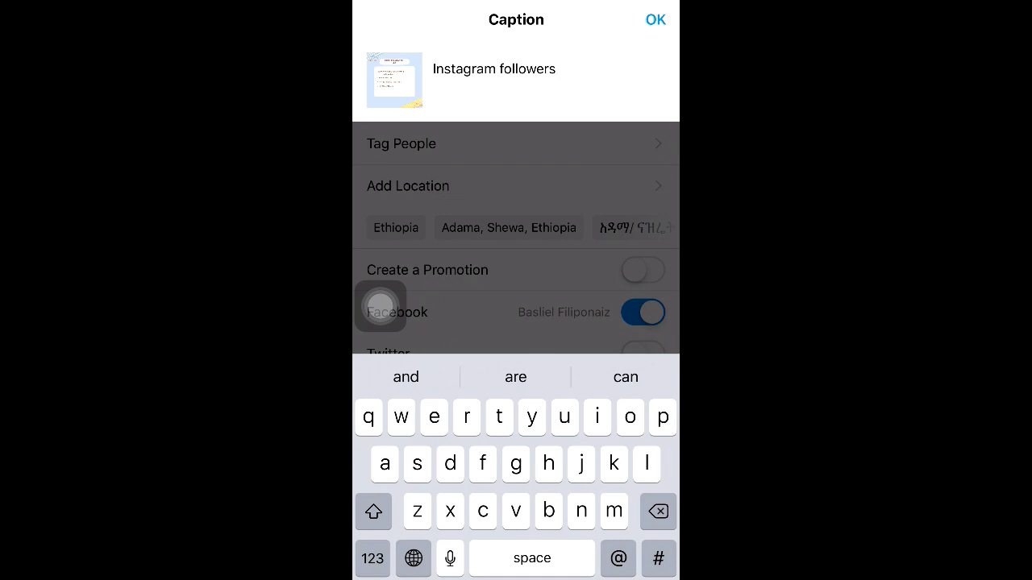
click(655, 19)
click(648, 19)
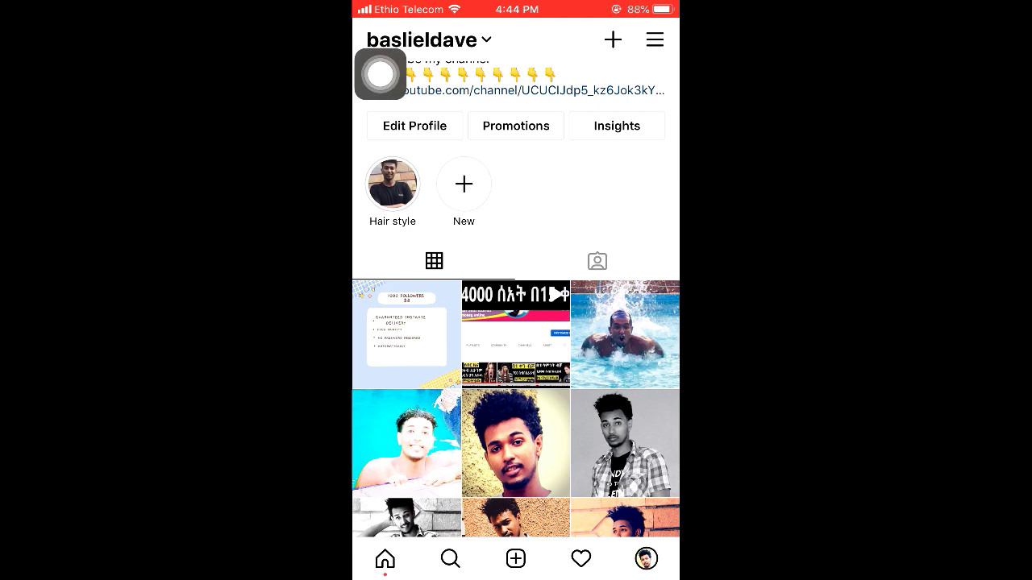
Step: Check the published post's image and caption, and look over the profile's post grid and header
click(406, 334)
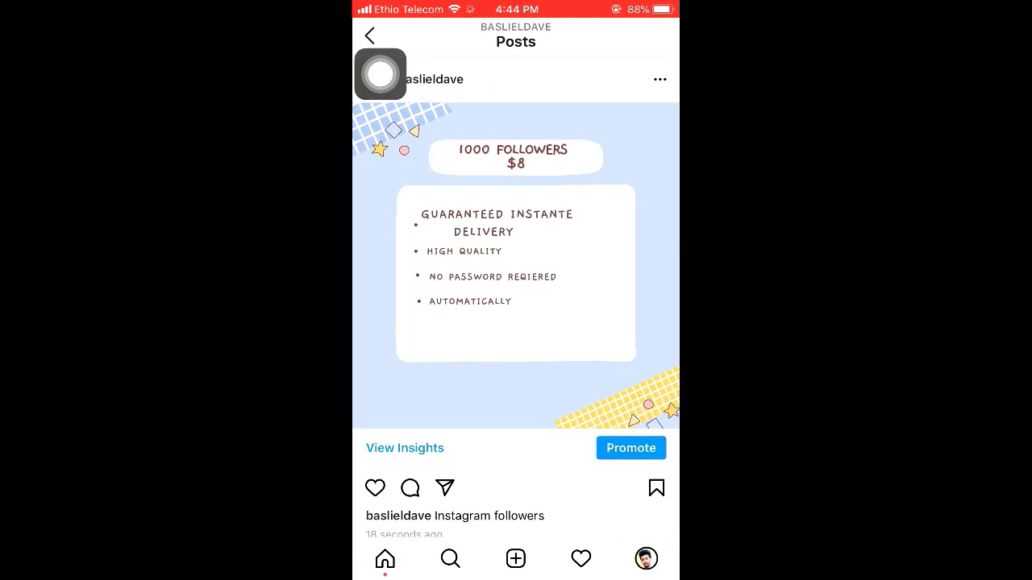
scroll(516, 241, down, 2)
scroll(515, 242, up, 2)
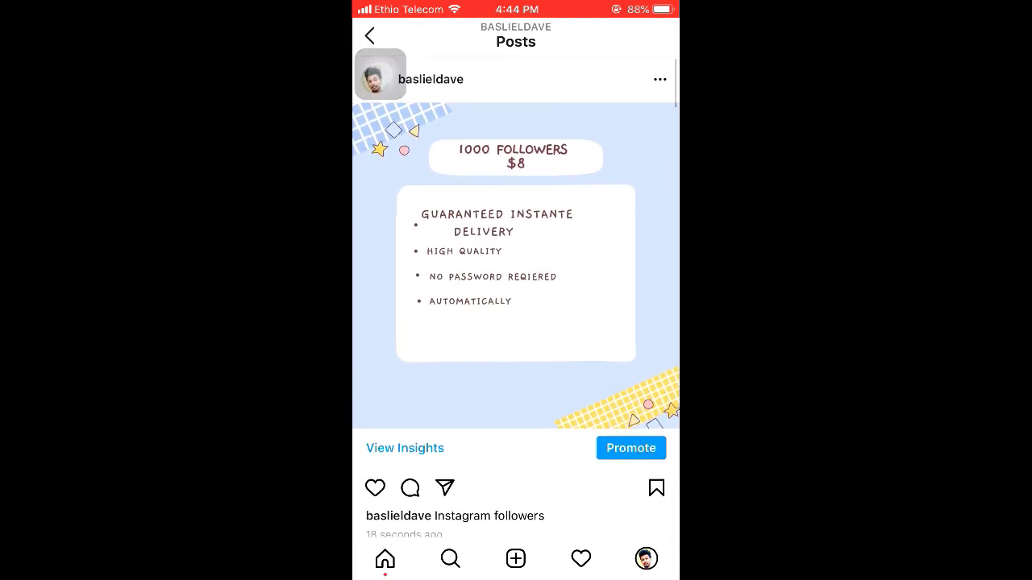
drag(380, 75, 379, 165)
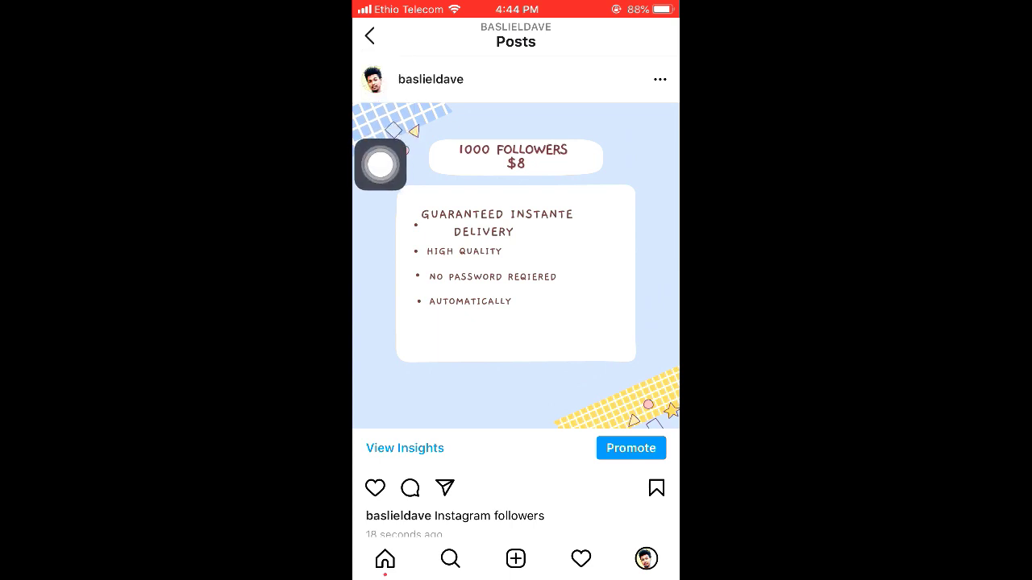
click(369, 35)
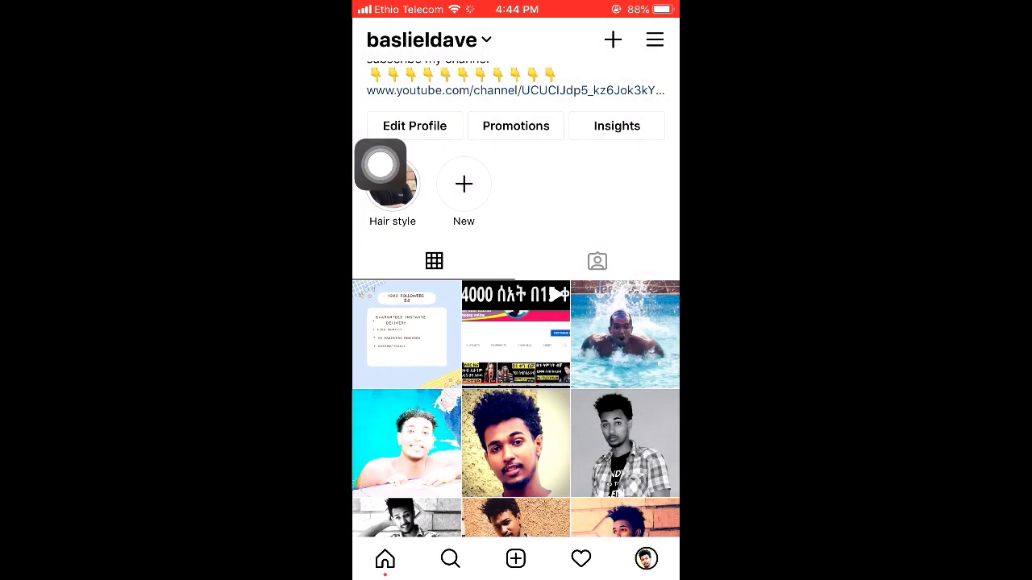
scroll(516, 322, up, 3)
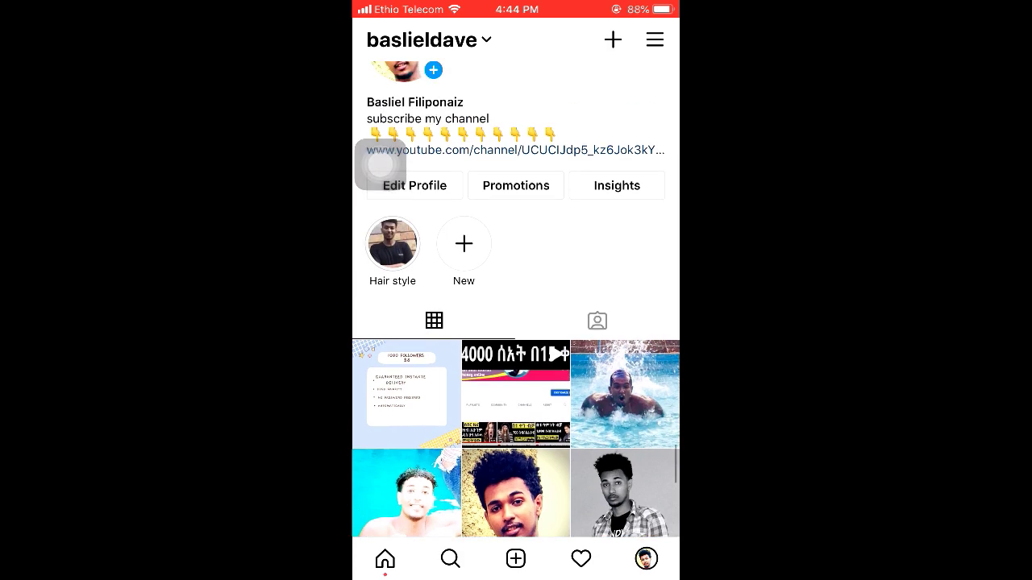
scroll(515, 322, down, 2)
scroll(516, 323, up, 2)
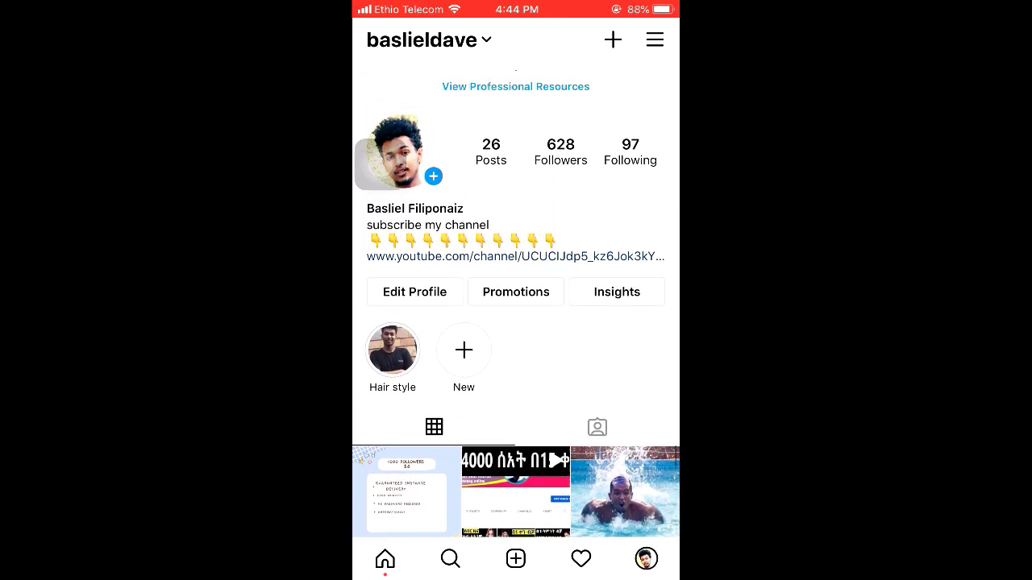
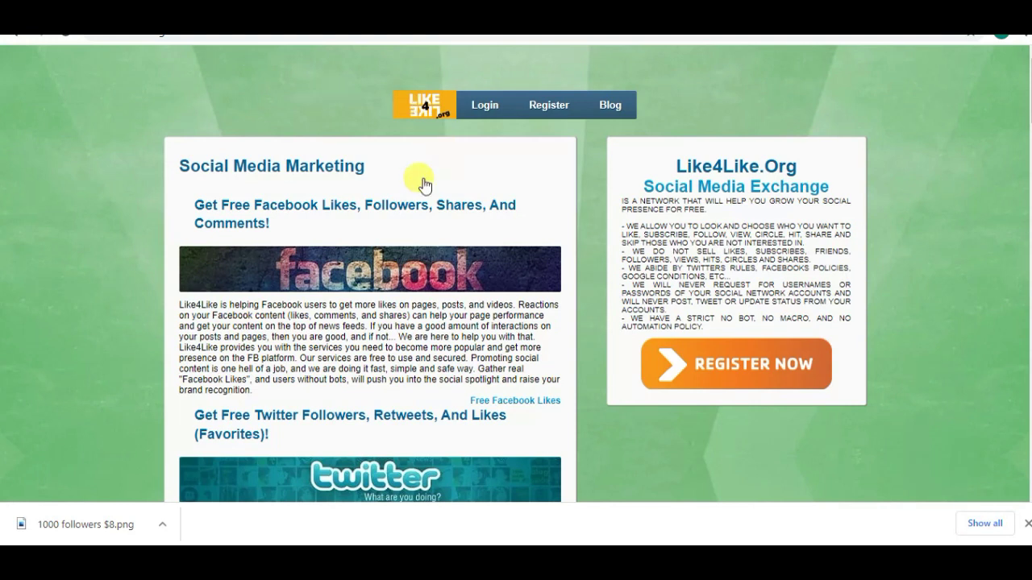
Step: Look over the Like4Like.org home page, and preview the related 1000-subscribers video among the YouTube channel's uploads
scroll(516, 274, down, 9)
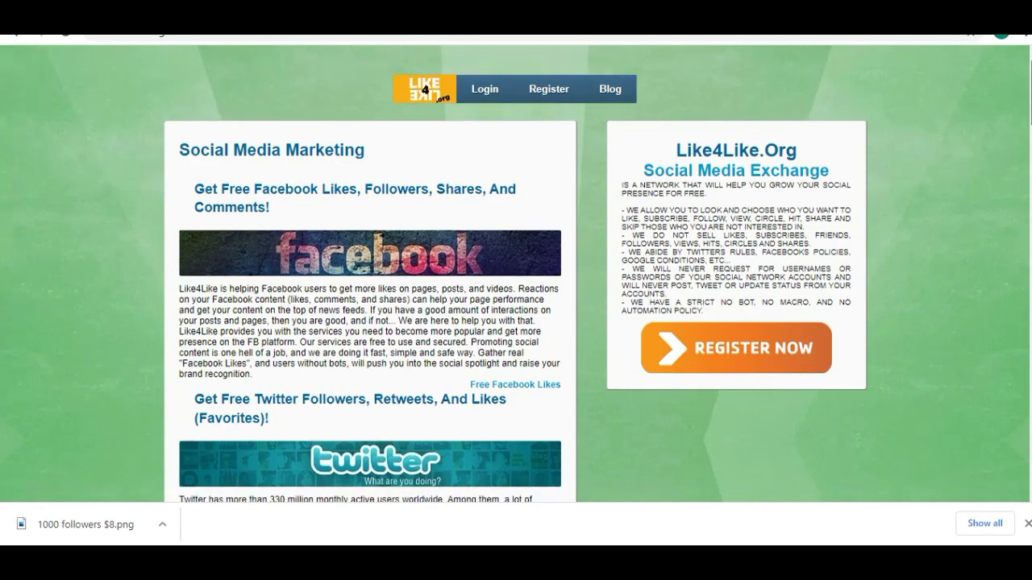
scroll(515, 274, up, 9)
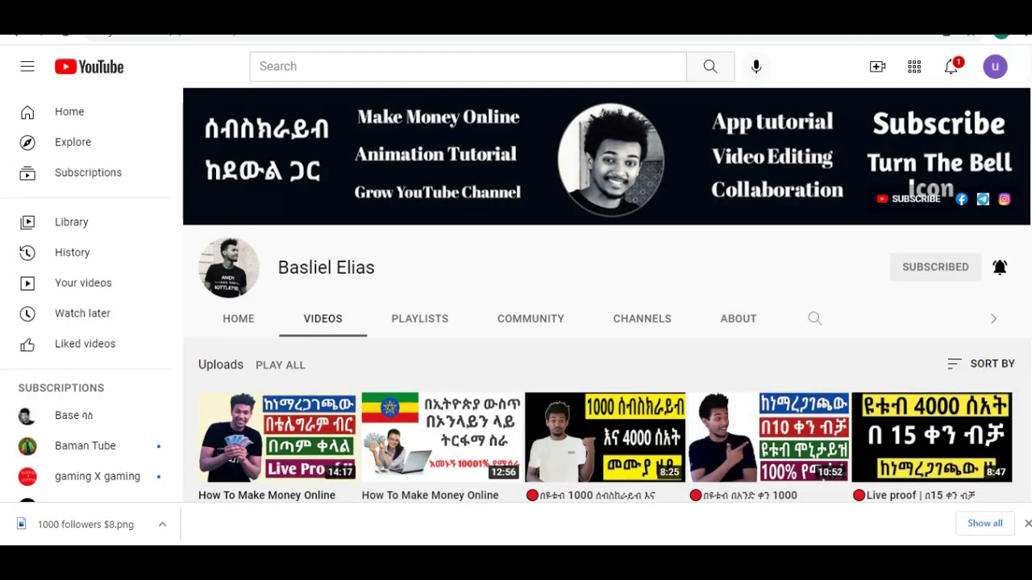
scroll(605, 323, down, 2)
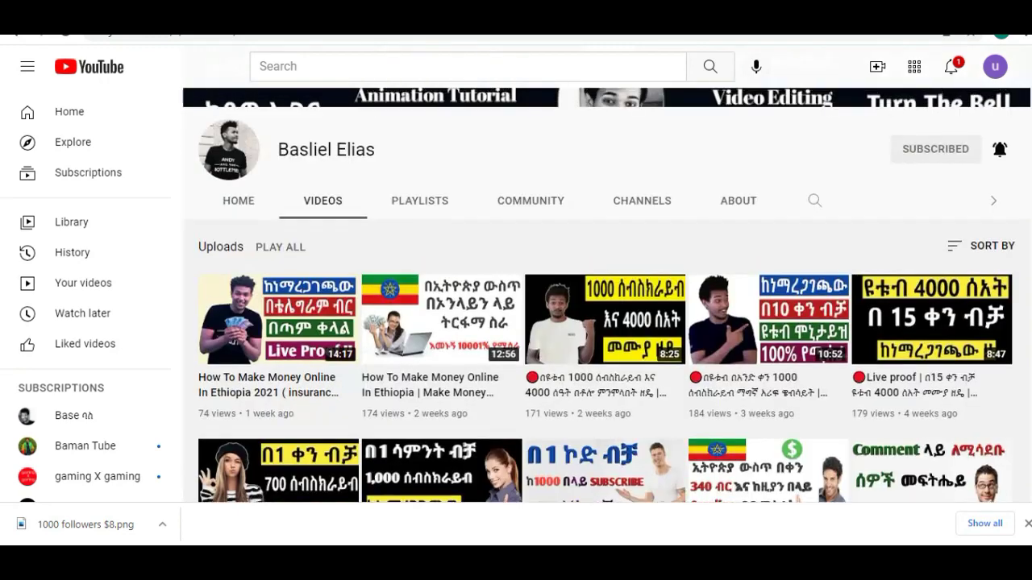
scroll(617, 212, up, 1)
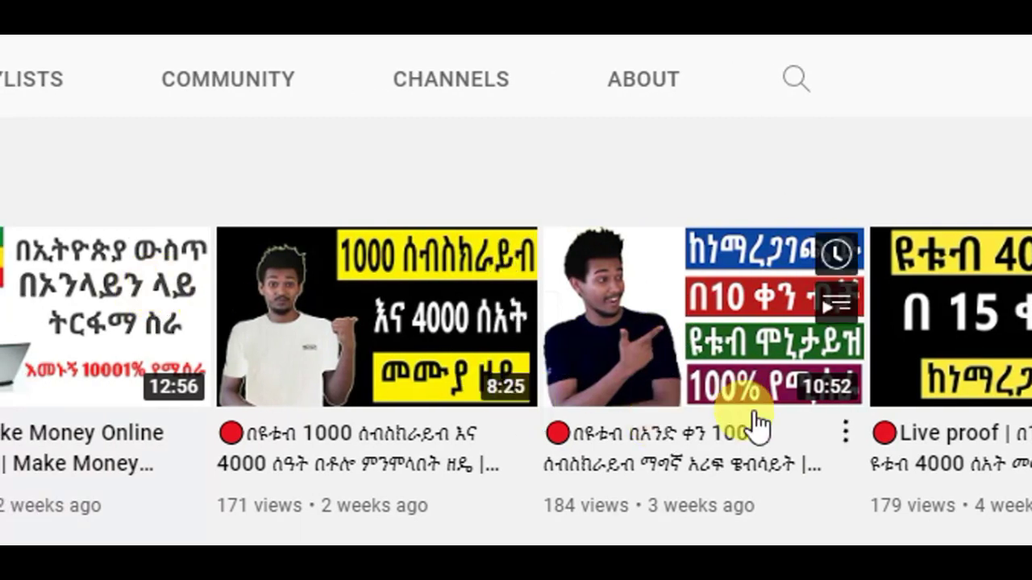
mouse_move(806, 348)
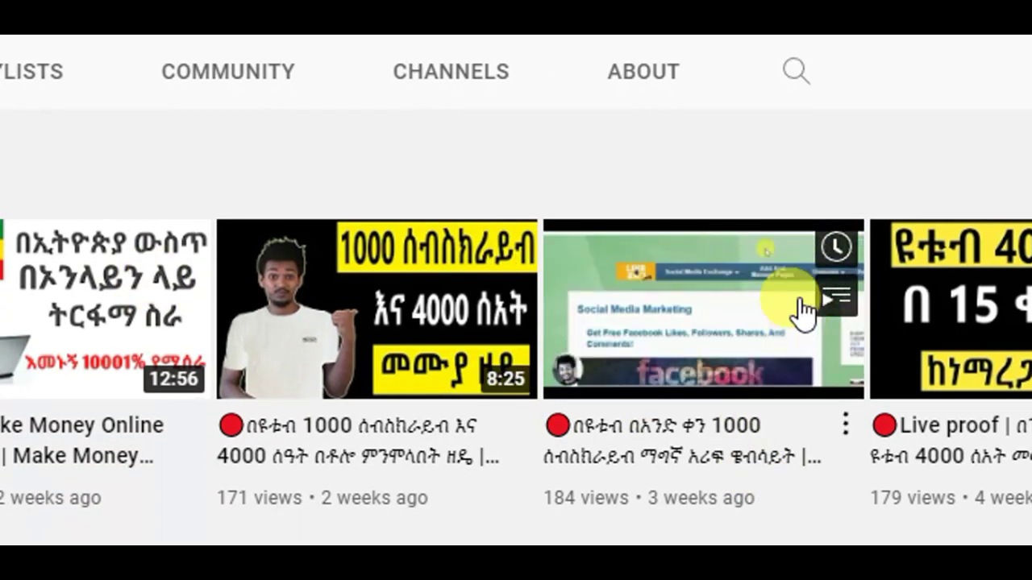